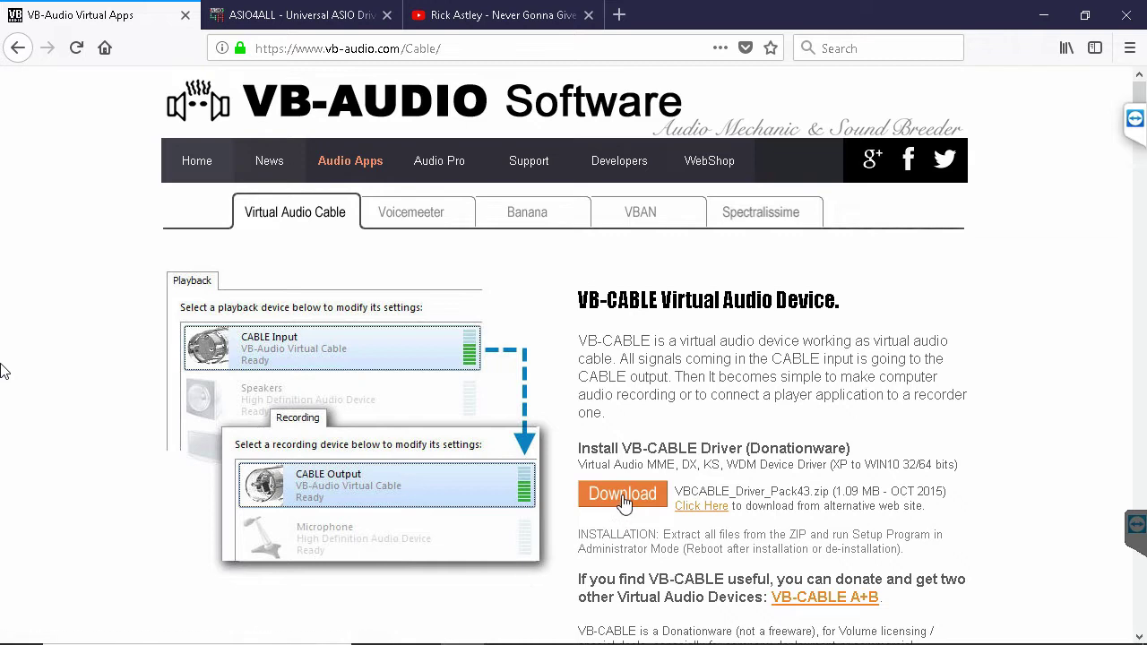
- Download VBCABLE_Driver_Pack43.zip in Firefox and reveal it in the Downloads folder
left_click(624, 499)
left_click(641, 433)
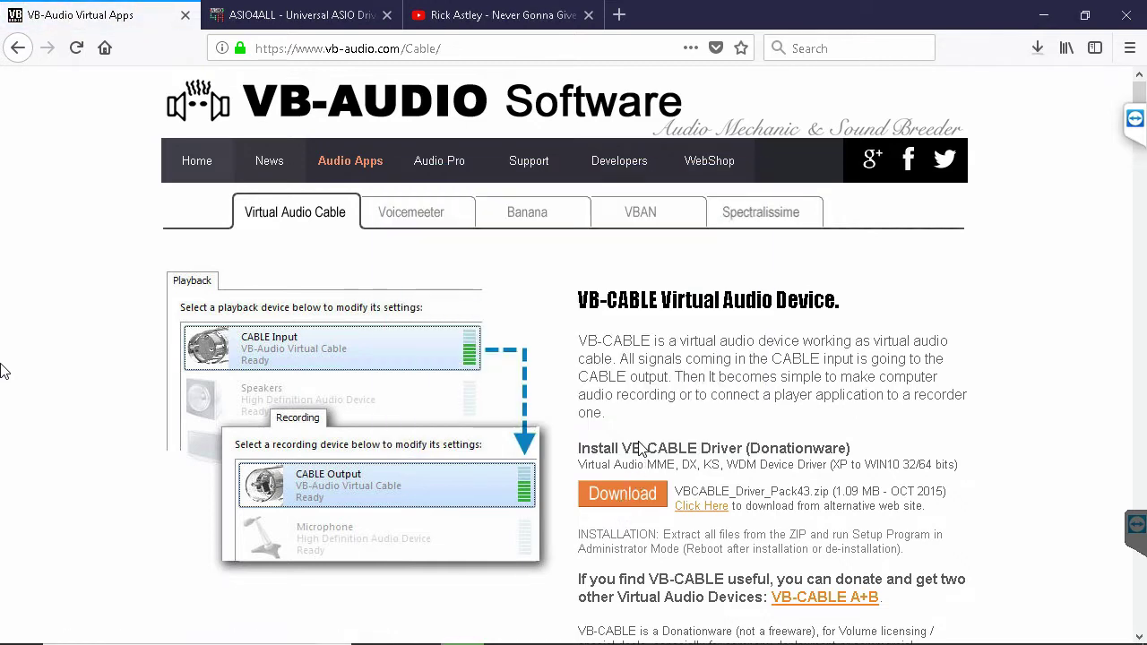
left_click(1040, 46)
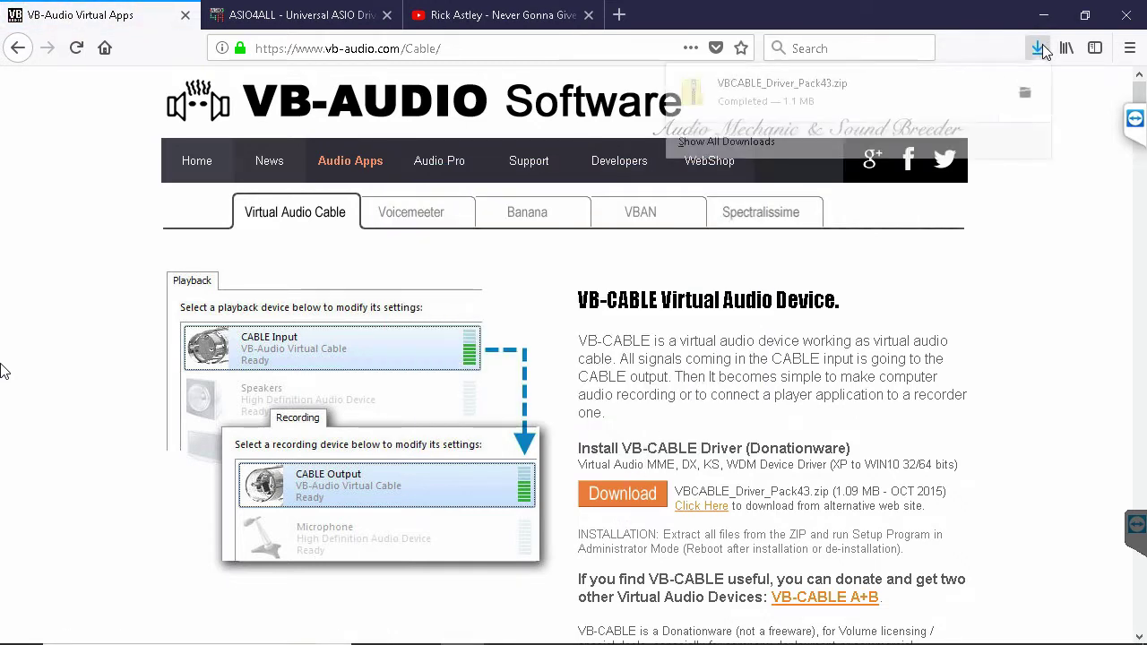
right_click(881, 92)
left_click(903, 107)
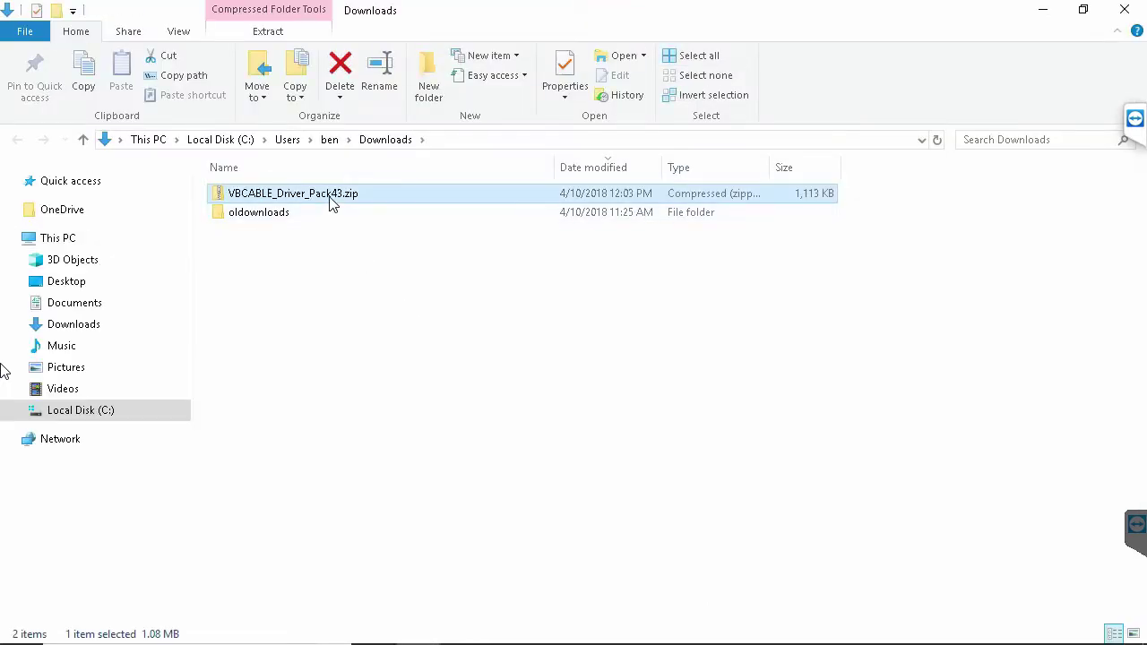
- Extract the VB-CABLE driver pack zip into its suggested folder
right_click(329, 197)
left_click(359, 256)
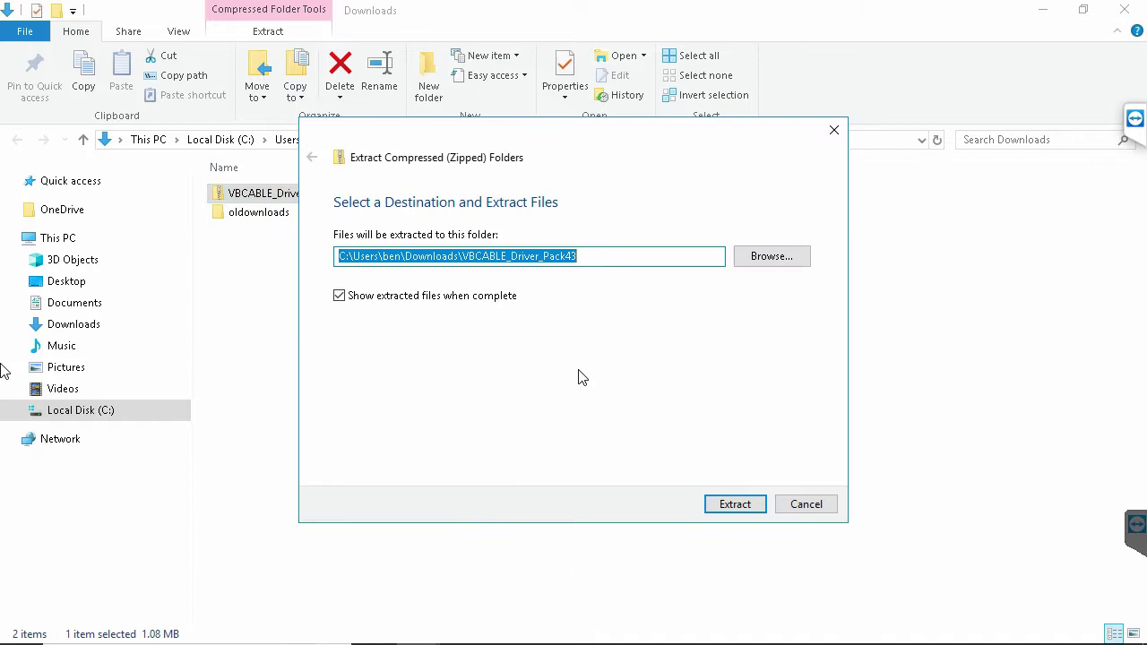
left_click(733, 506)
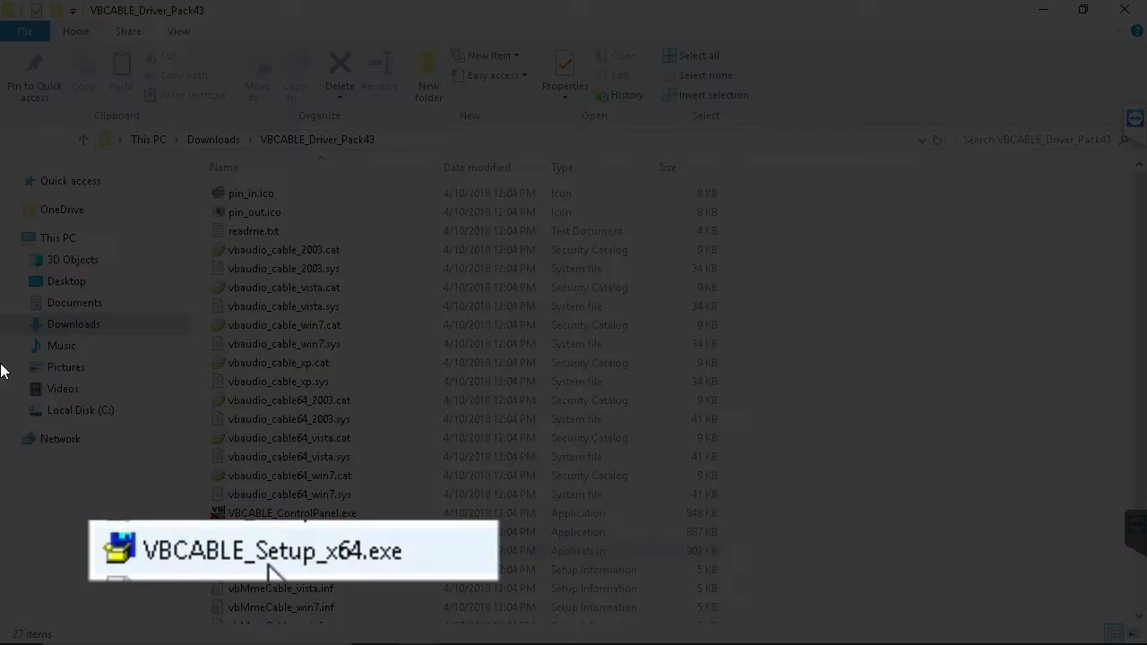
- Run VBCABLE_Setup_x64.exe as administrator and allow it to install
left_click(269, 554)
right_click(283, 551)
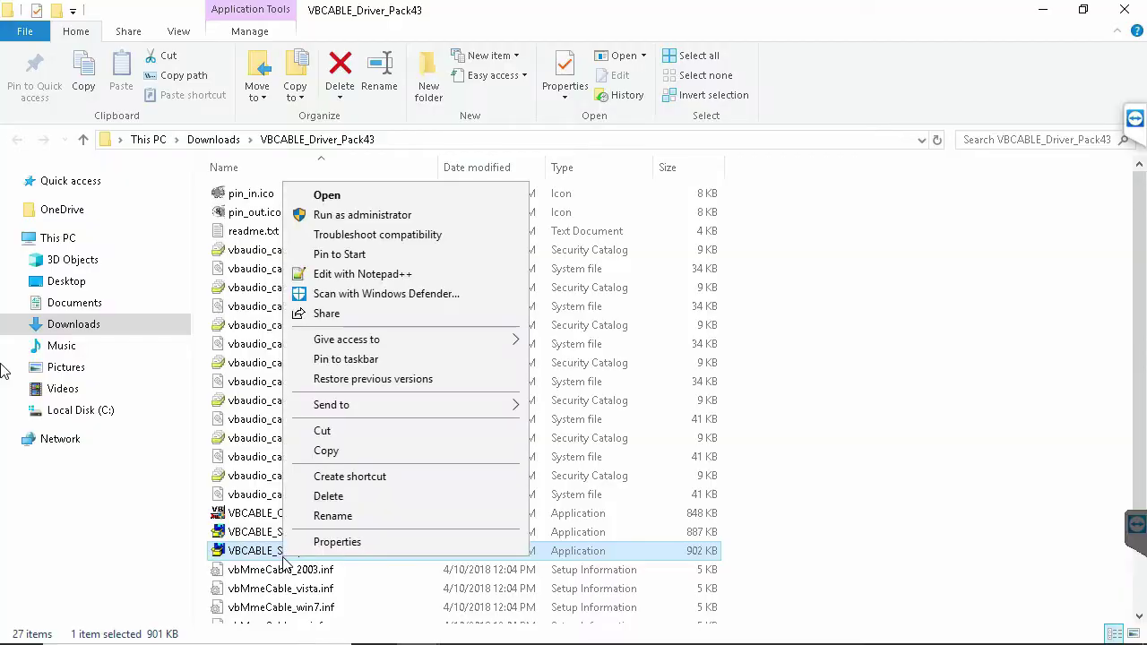
left_click(393, 215)
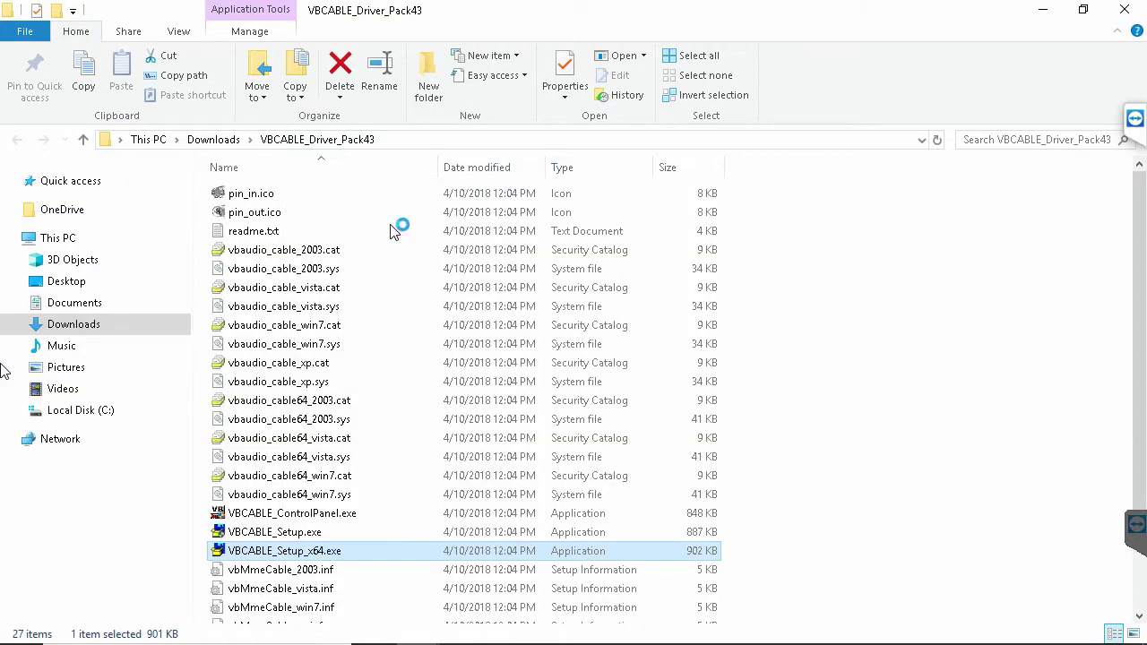
left_click(476, 433)
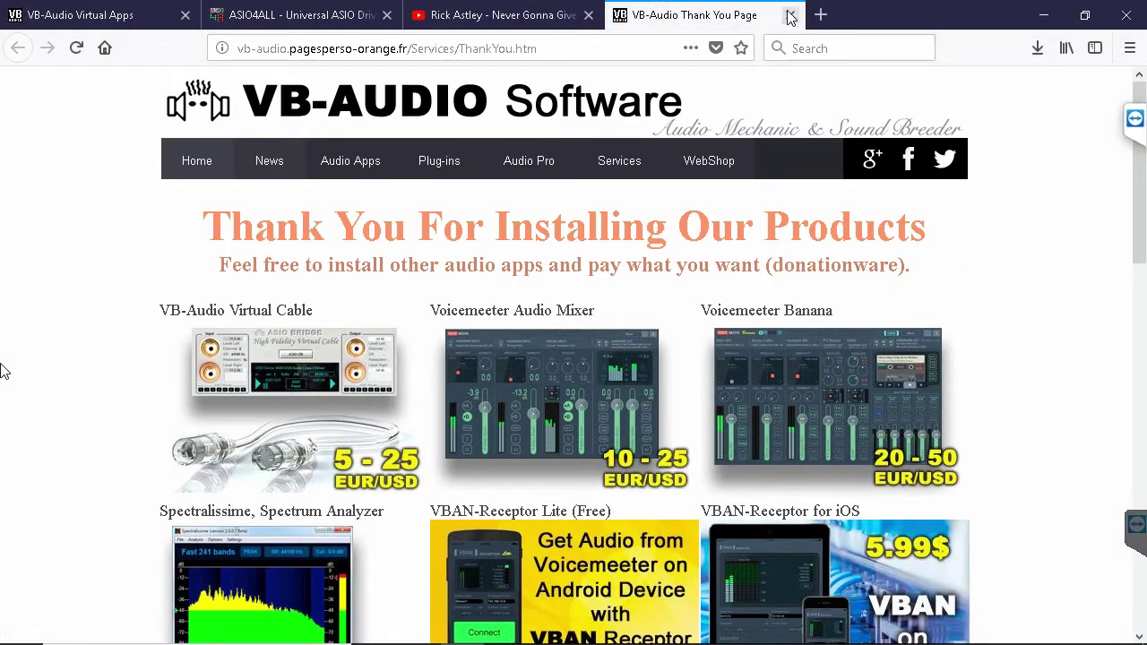
- Close the thank-you tab and save the ASIO4ALL 2.14 English installer
left_click(792, 15)
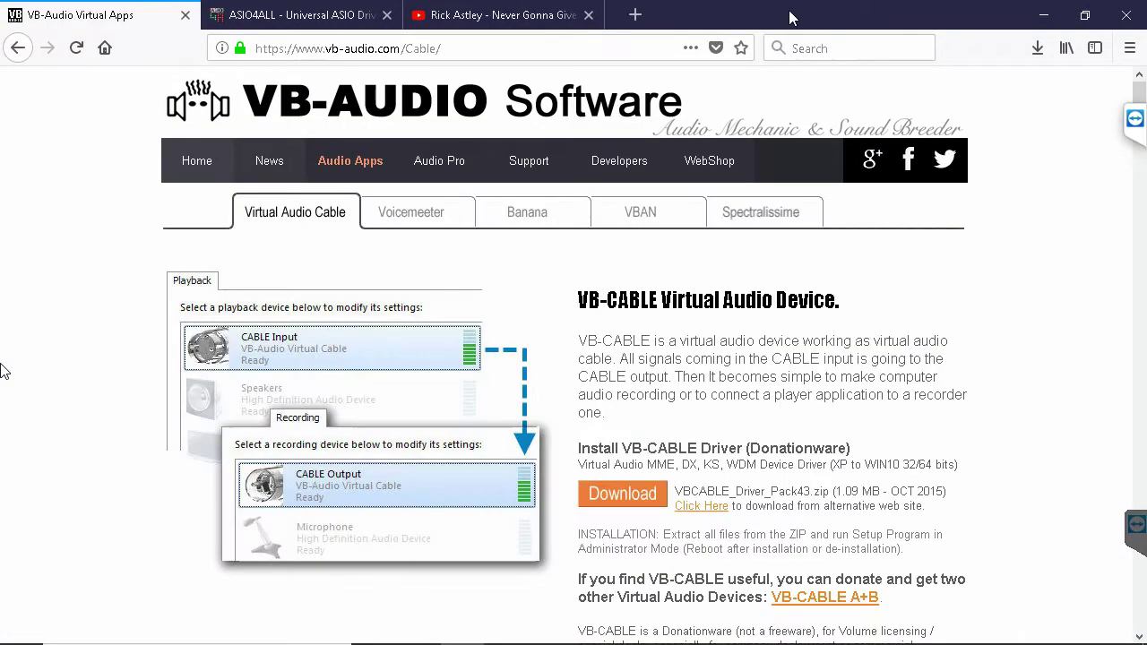
left_click(322, 8)
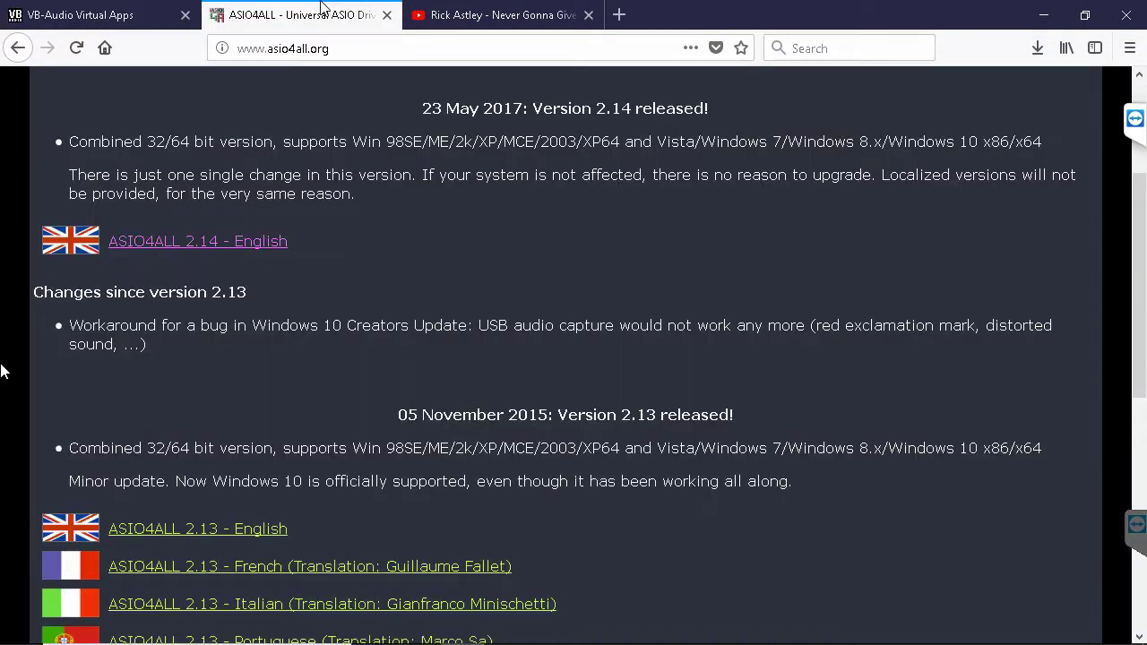
left_click(231, 251)
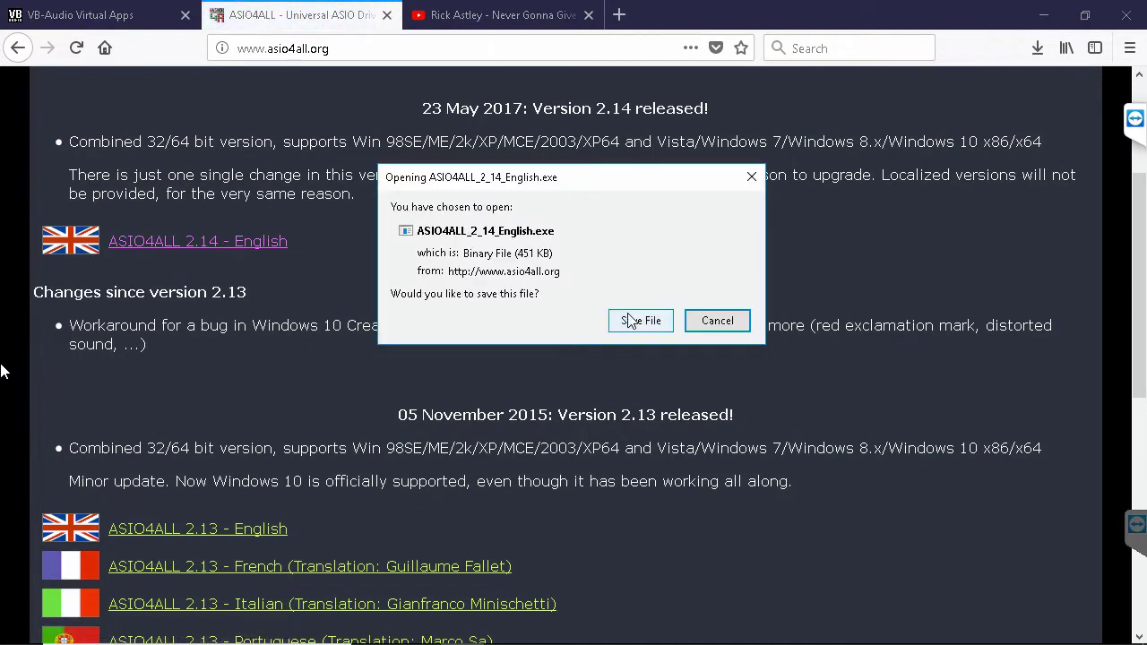
left_click(636, 320)
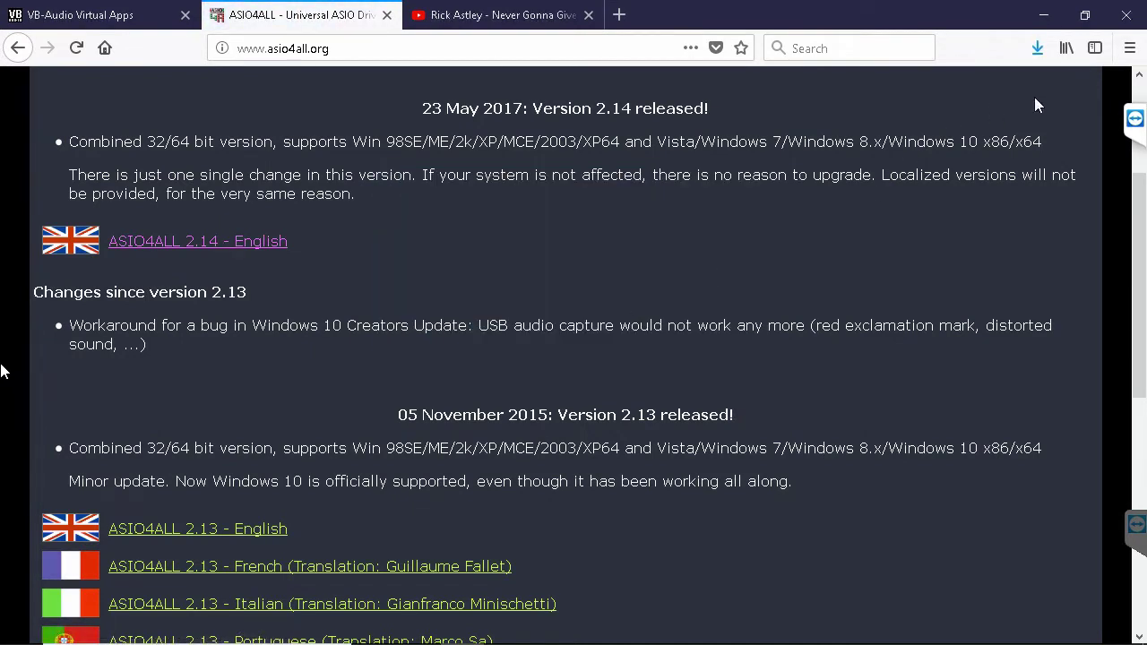
- Show ASIO4ALL_2_14_English.exe in the Downloads folder
left_click(1037, 51)
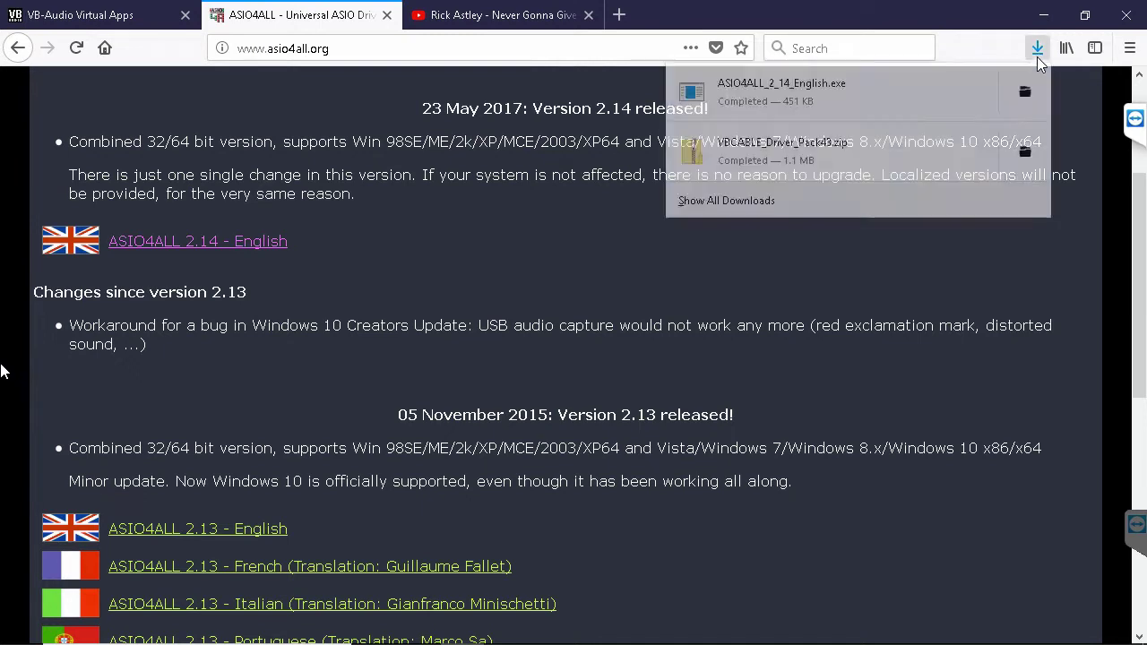
right_click(903, 96)
left_click(967, 103)
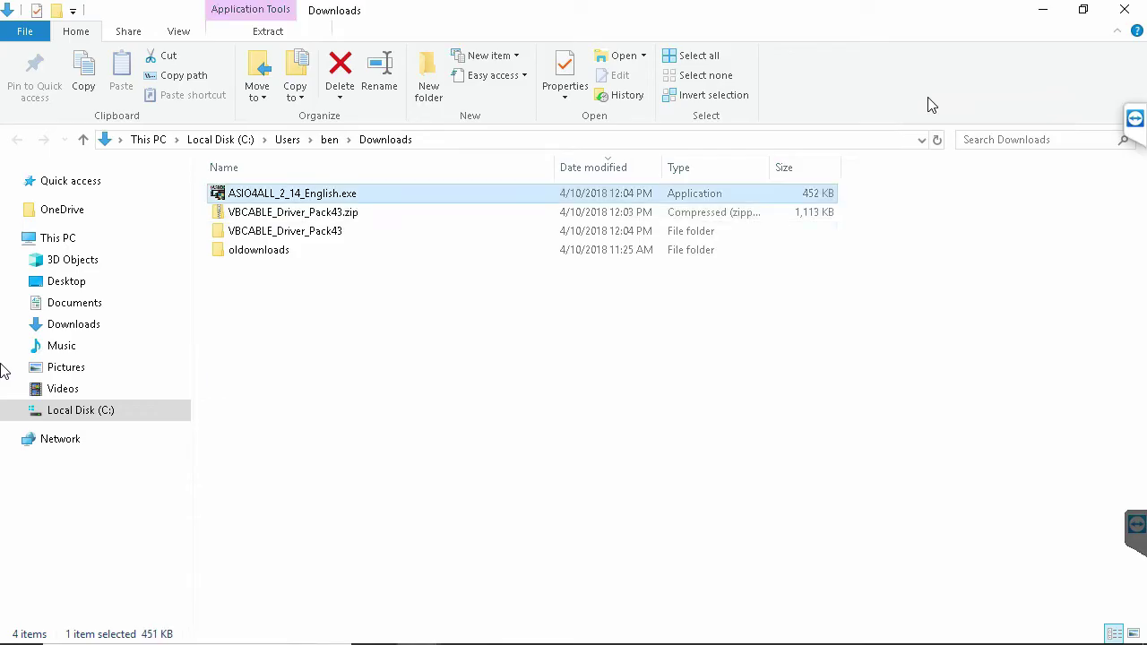
- Run ASIO4ALL_2_14_English.exe, accept the license, install default components and finish
double_click(381, 192)
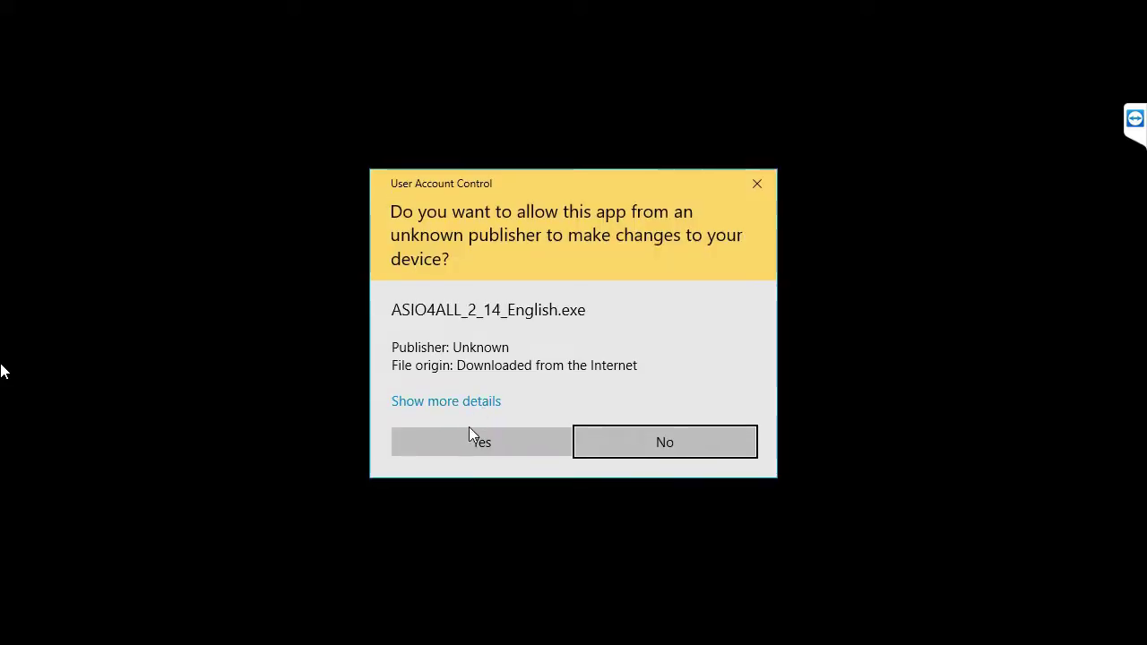
left_click(471, 436)
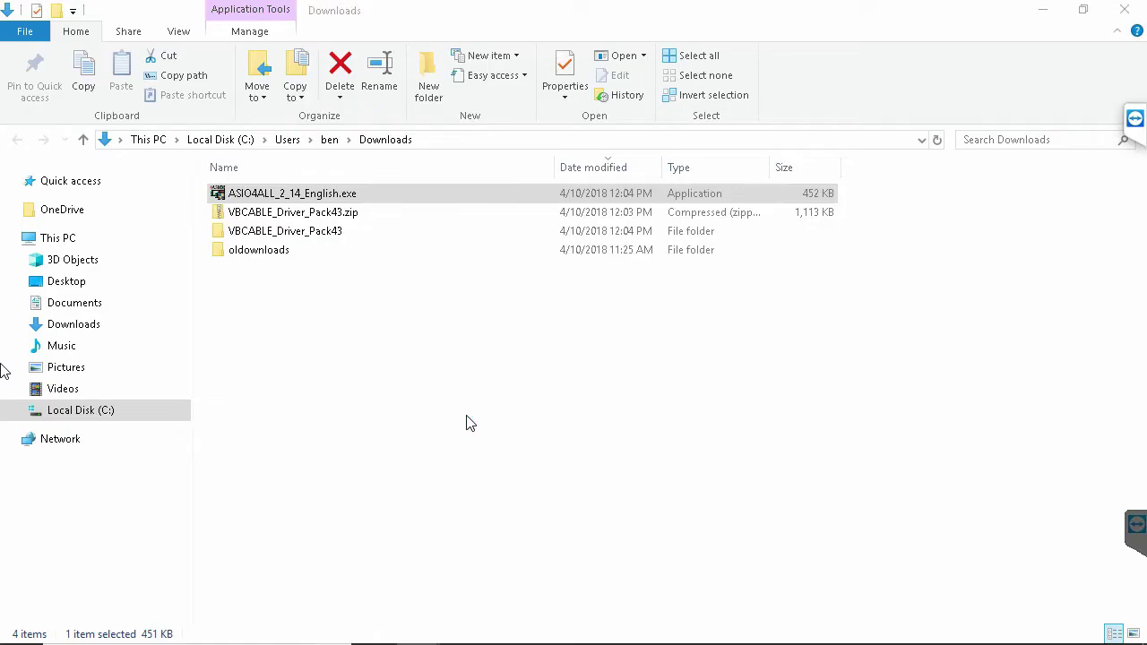
left_click(690, 474)
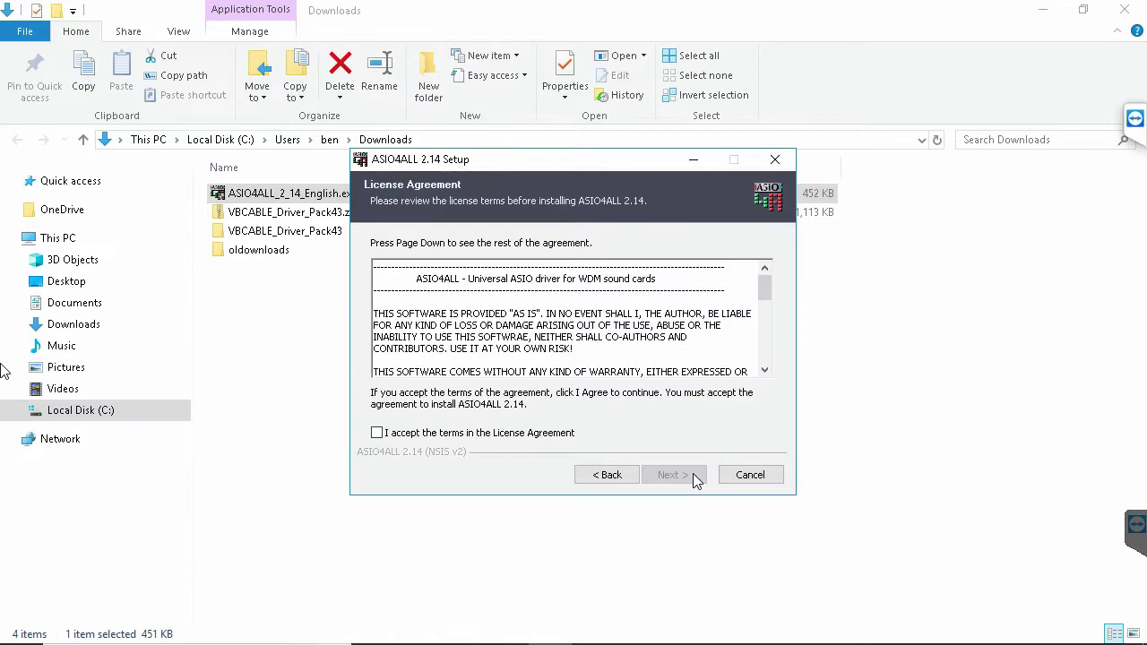
left_click(627, 436)
left_click(678, 483)
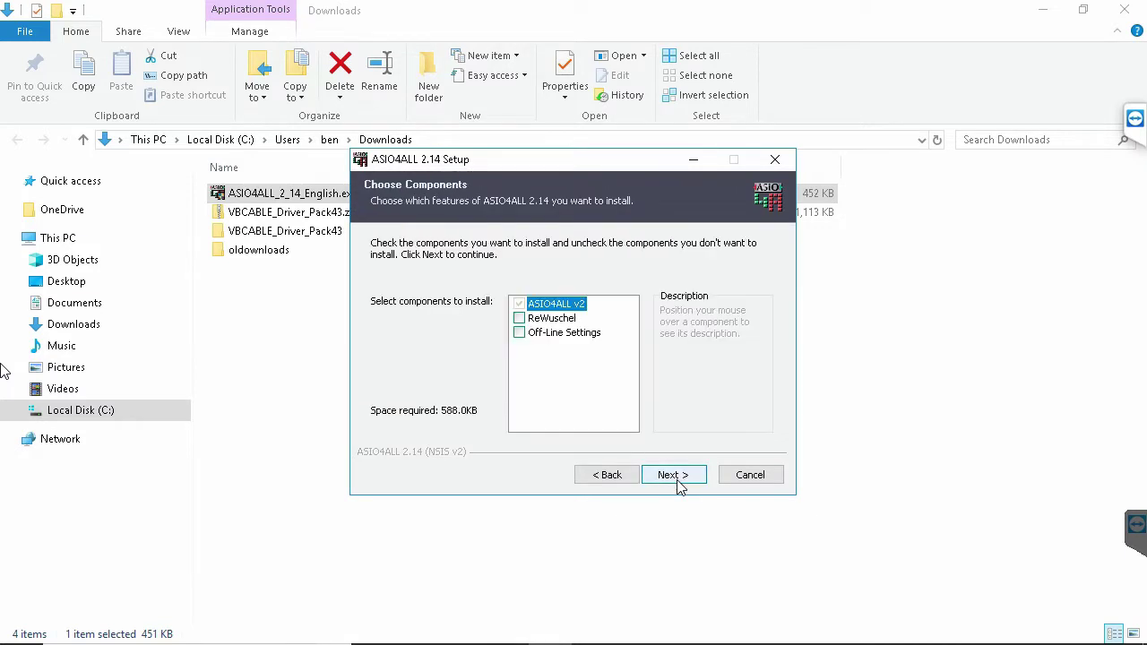
left_click(678, 482)
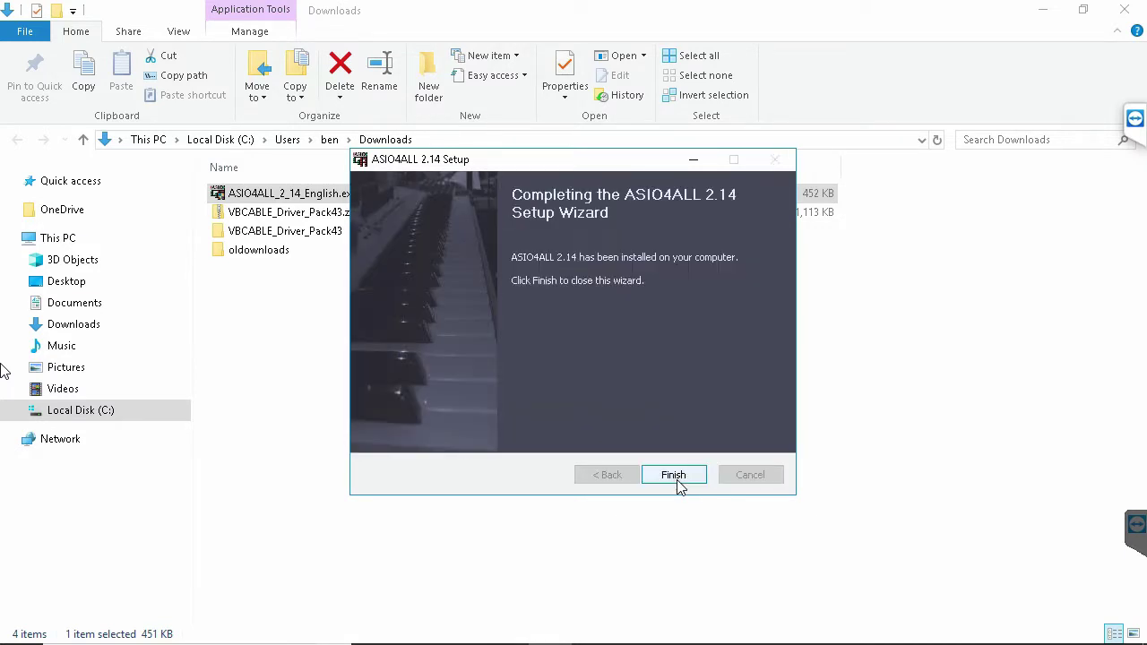
left_click(678, 482)
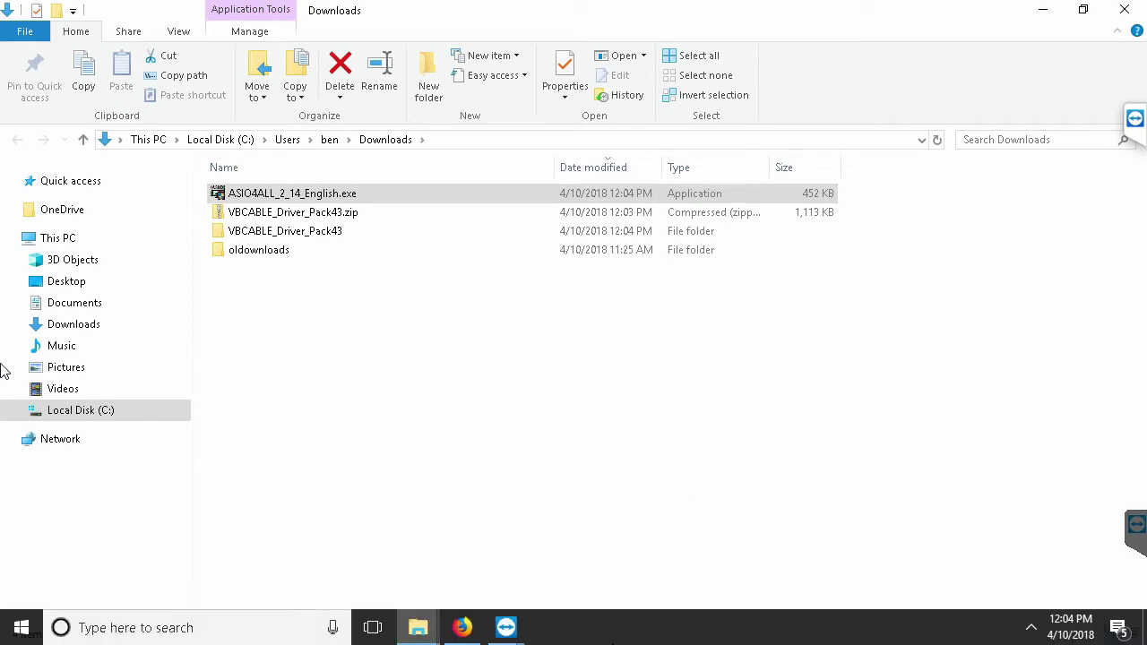
- Search Windows for 'live' and launch Ableton Live 9 Suite
left_click(108, 629)
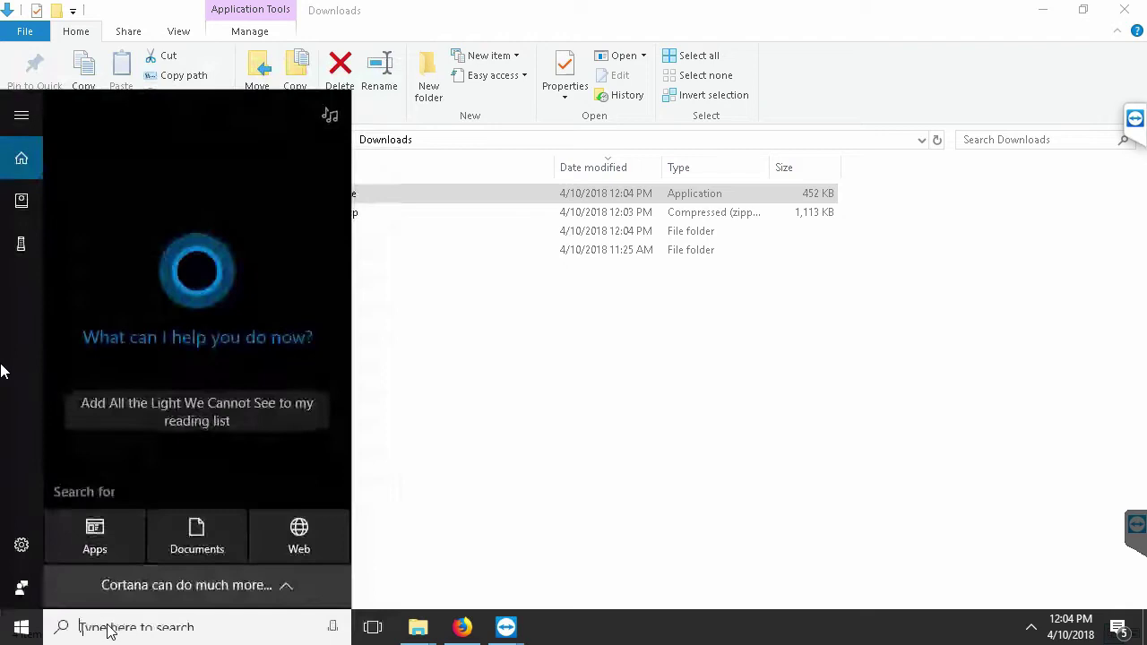
type("live")
key("Return")
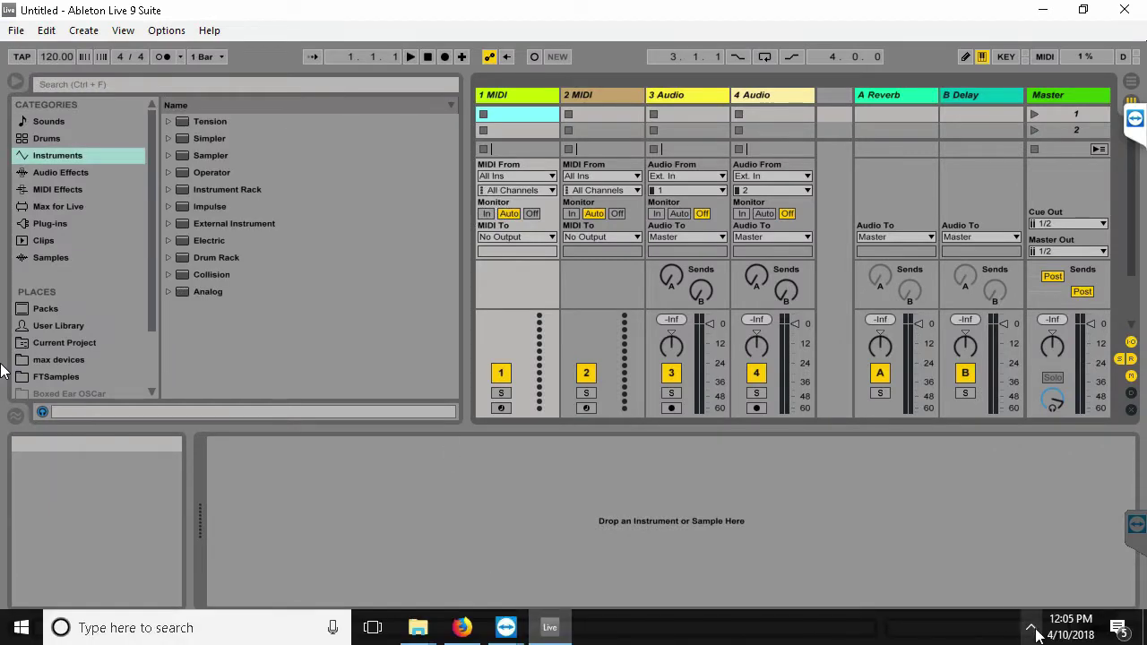
left_click(1033, 627)
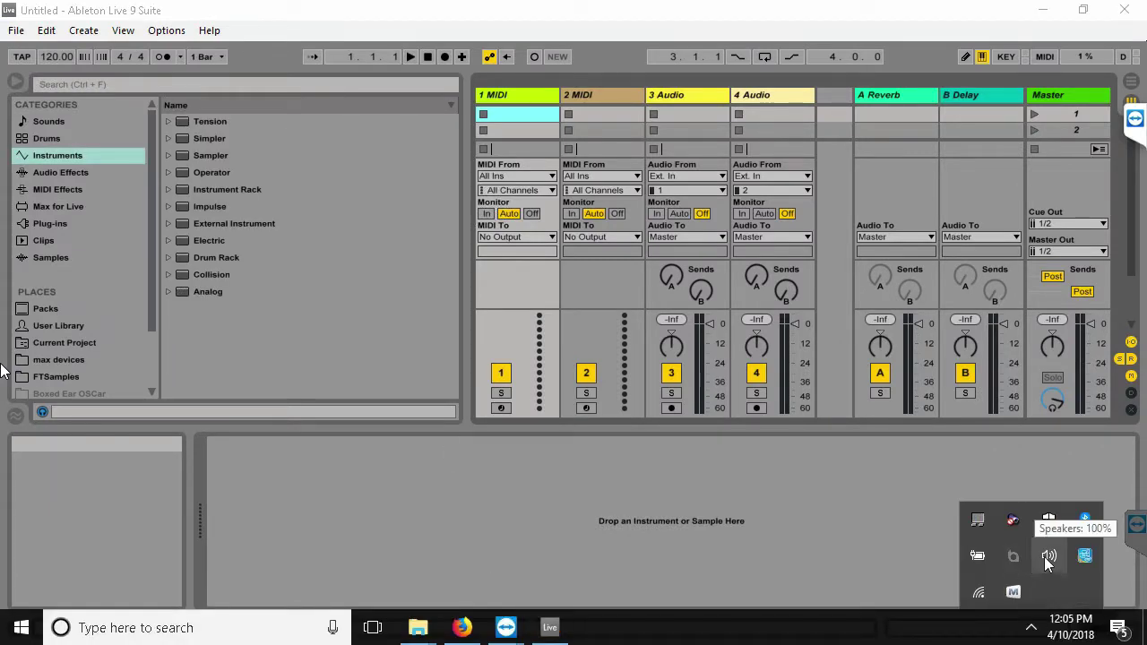
right_click(1048, 555)
left_click(949, 485)
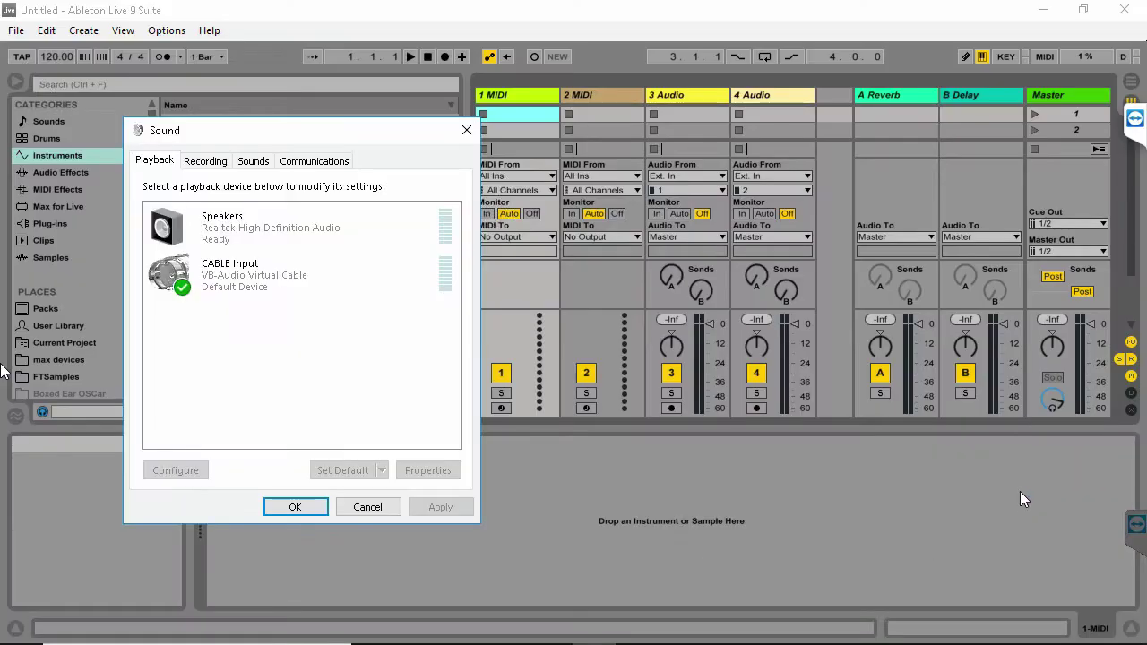
left_click(253, 283)
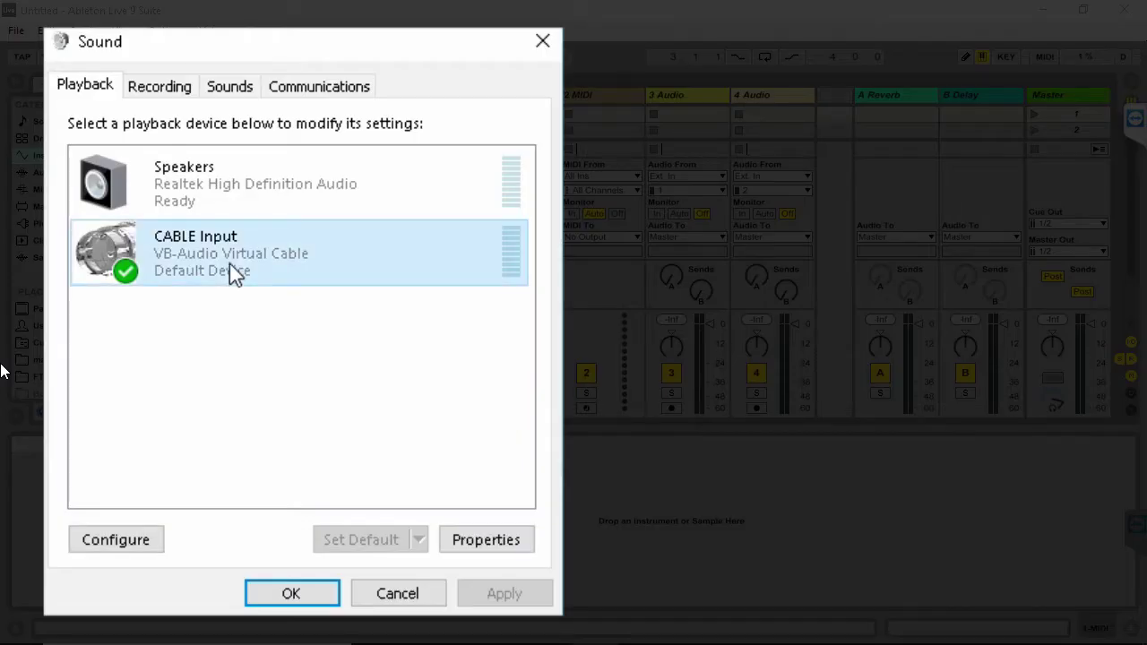
right_click(232, 272)
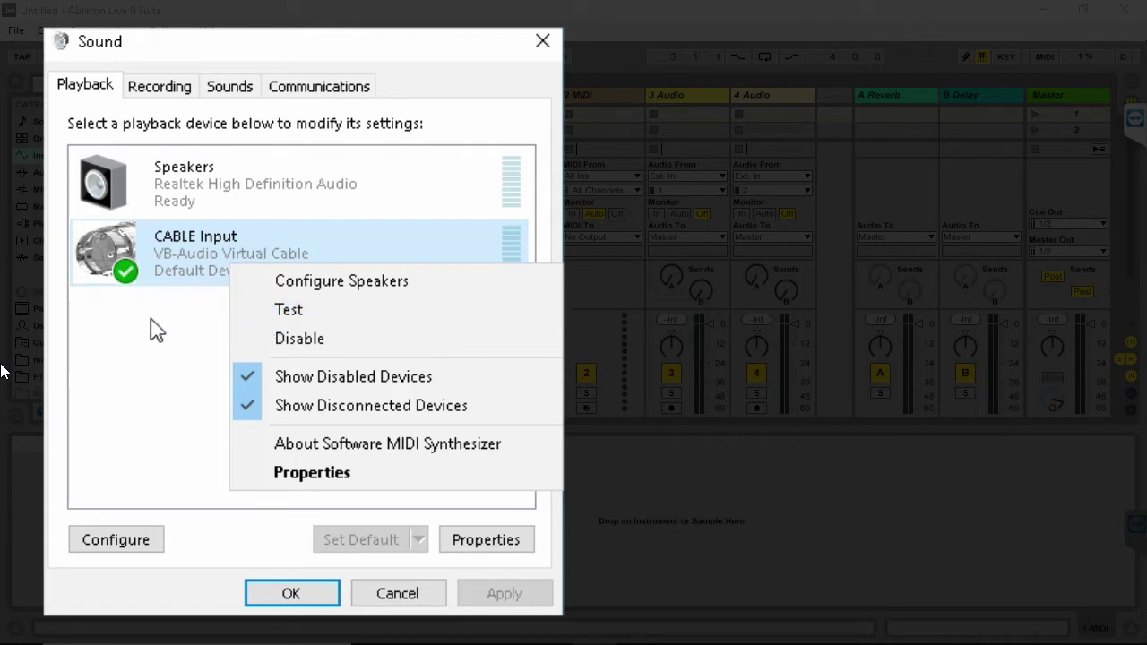
left_click(153, 265)
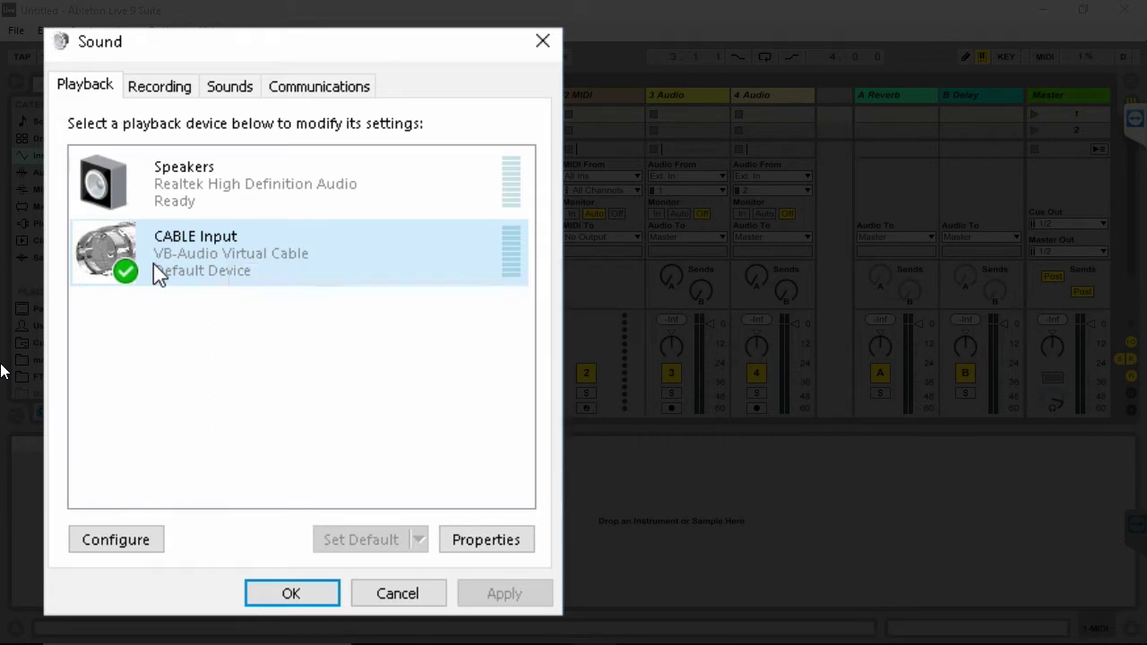
right_click(153, 266)
left_click(85, 325)
left_click(286, 243)
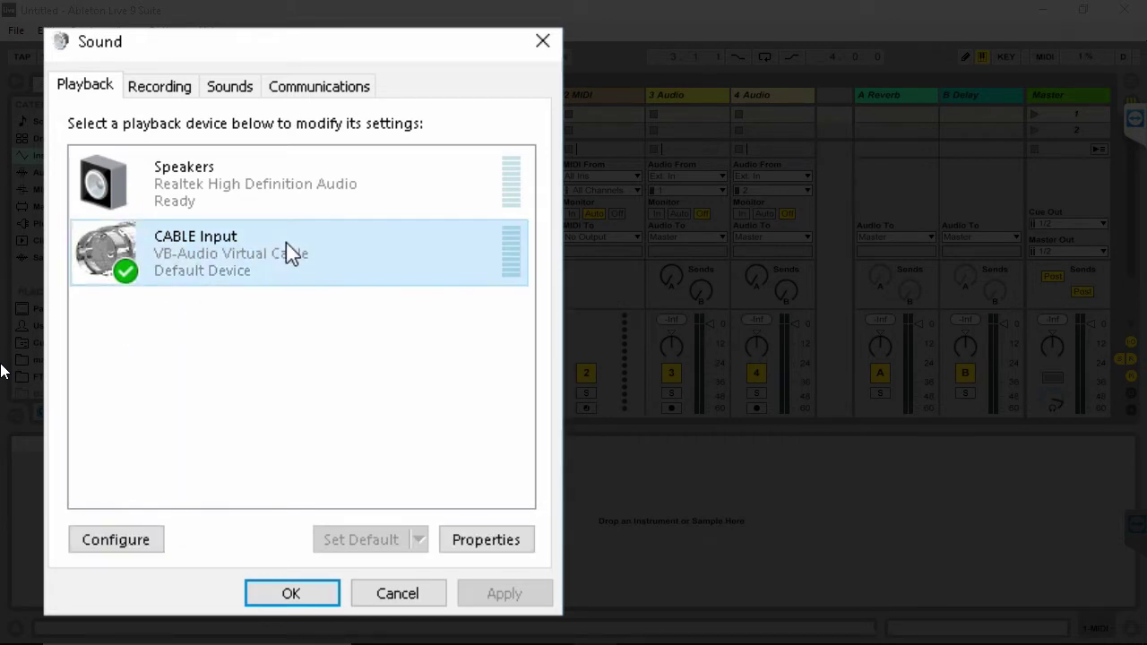
right_click(286, 247)
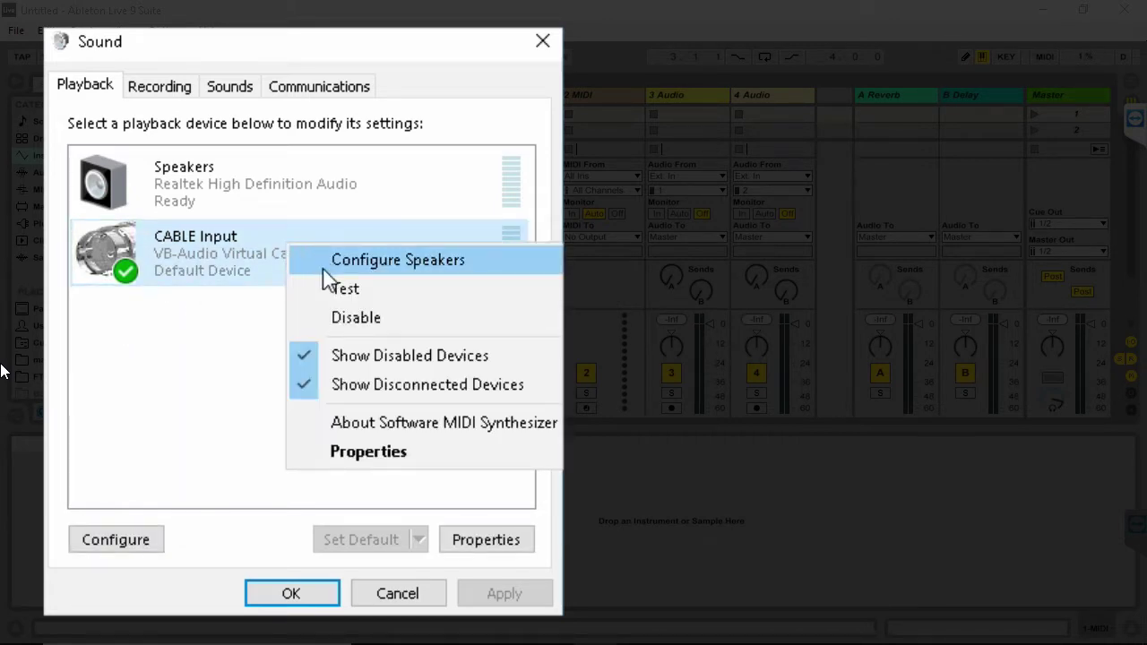
left_click(135, 401)
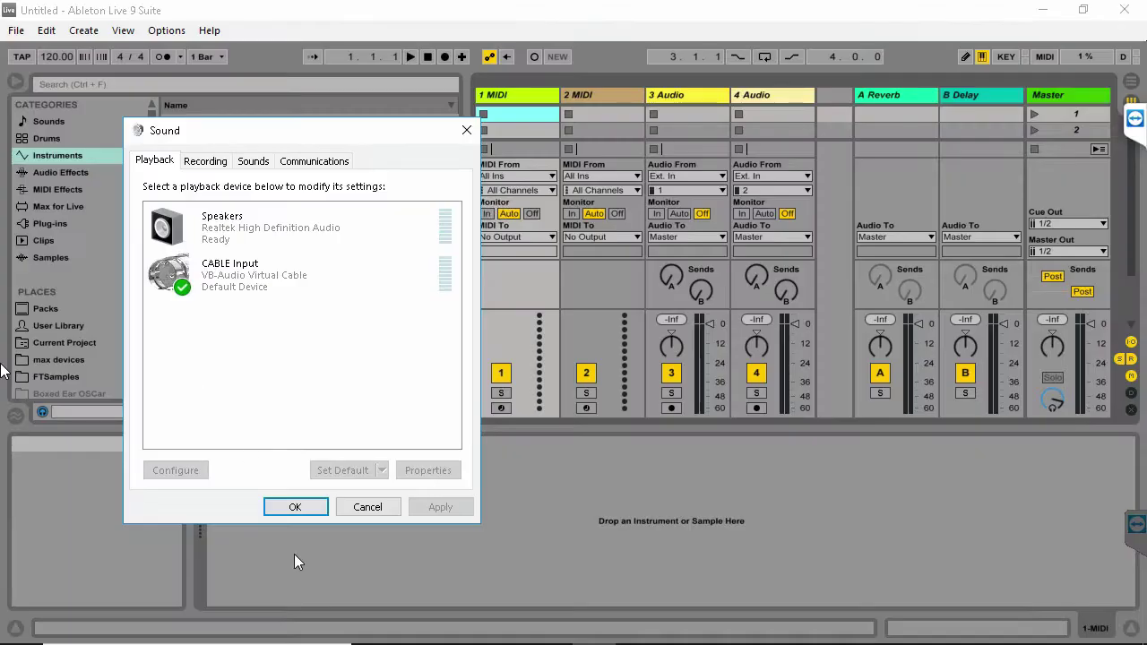
left_click(294, 508)
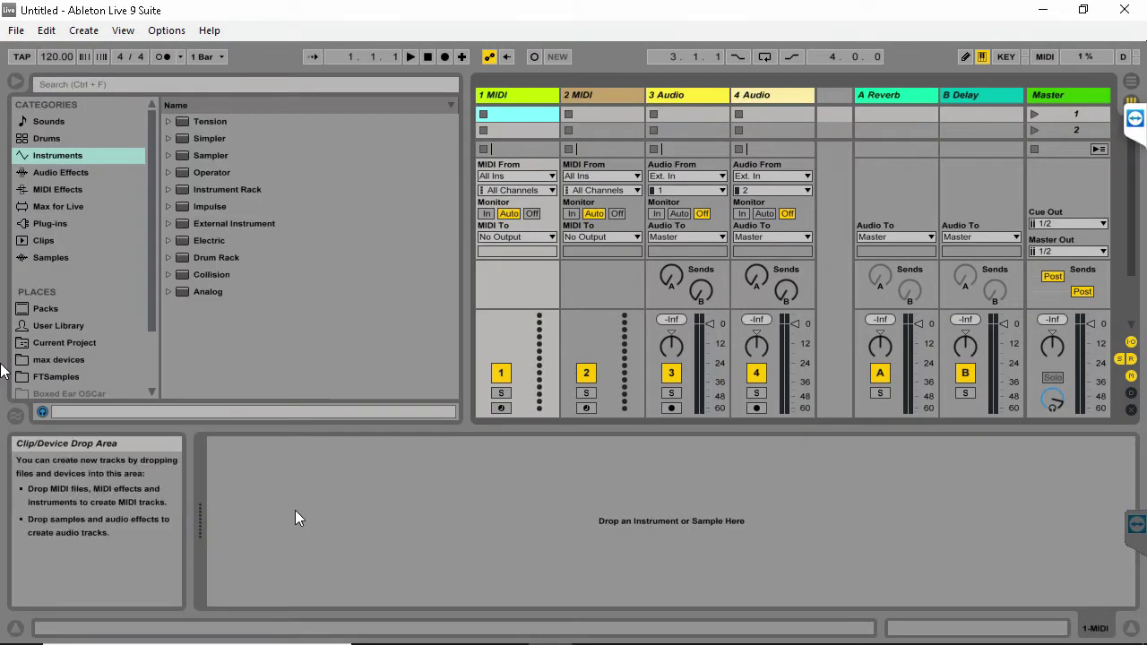
- Set Live's audio Driver Type to ASIO with device ASIO4ALL v2 and open Hardware Setup
left_click(173, 32)
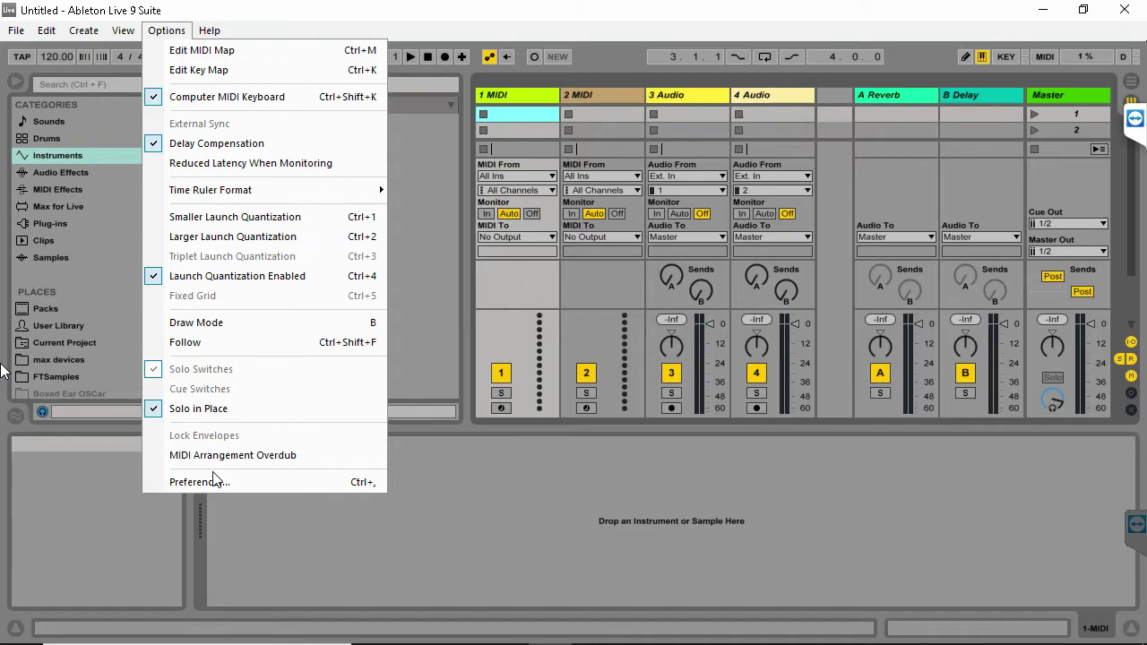
left_click(213, 481)
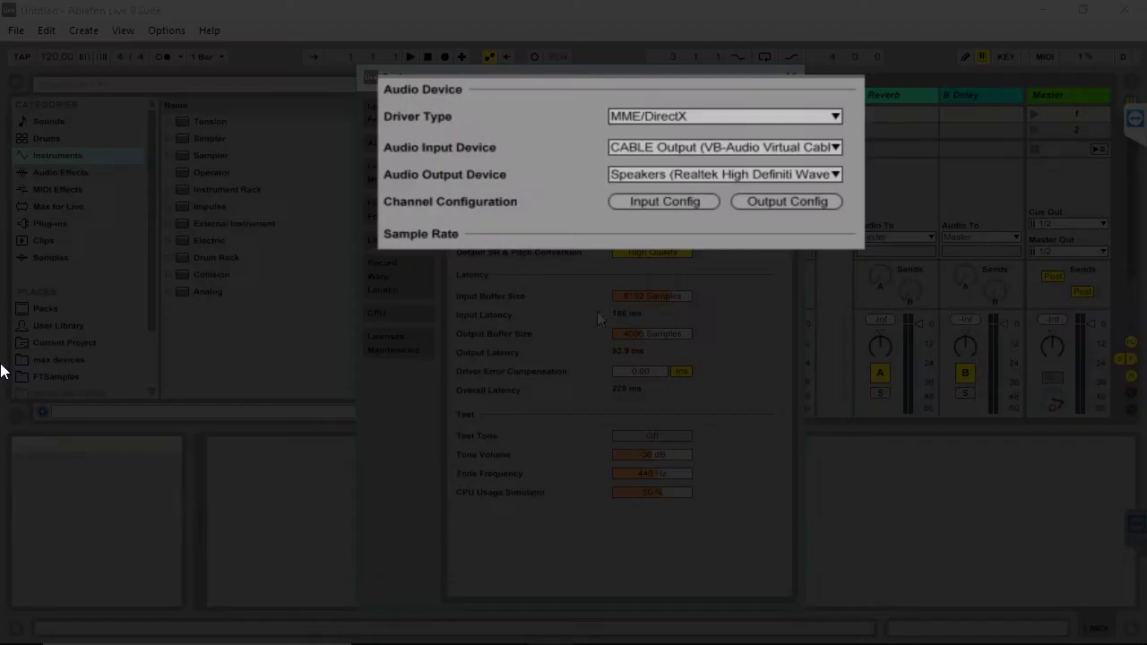
left_click(696, 113)
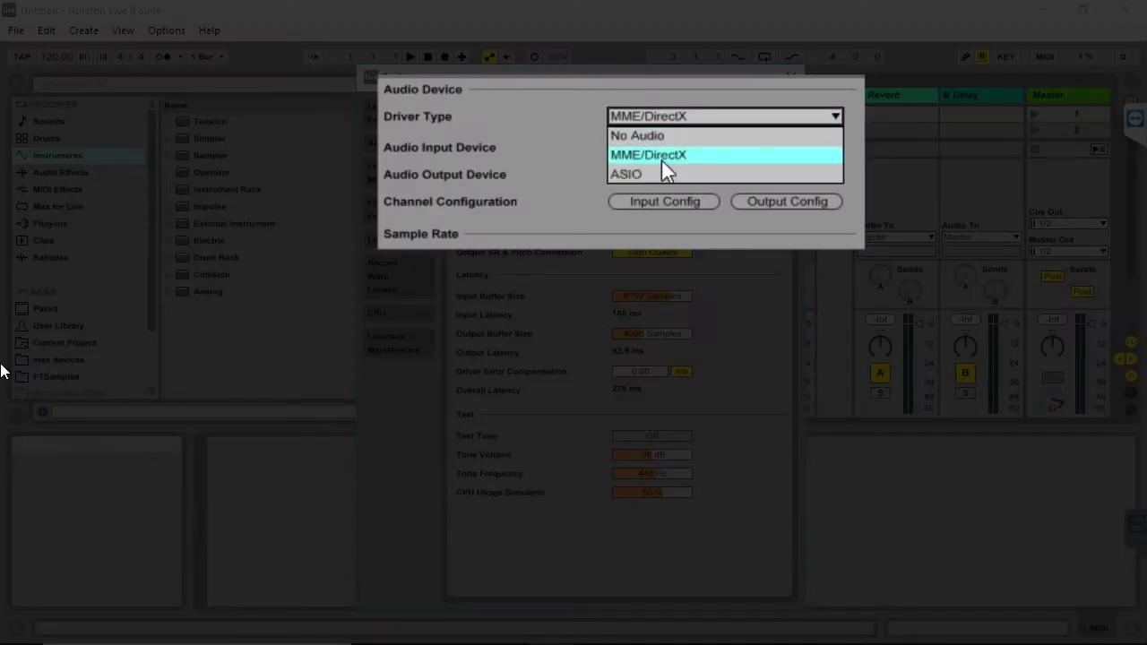
left_click(641, 173)
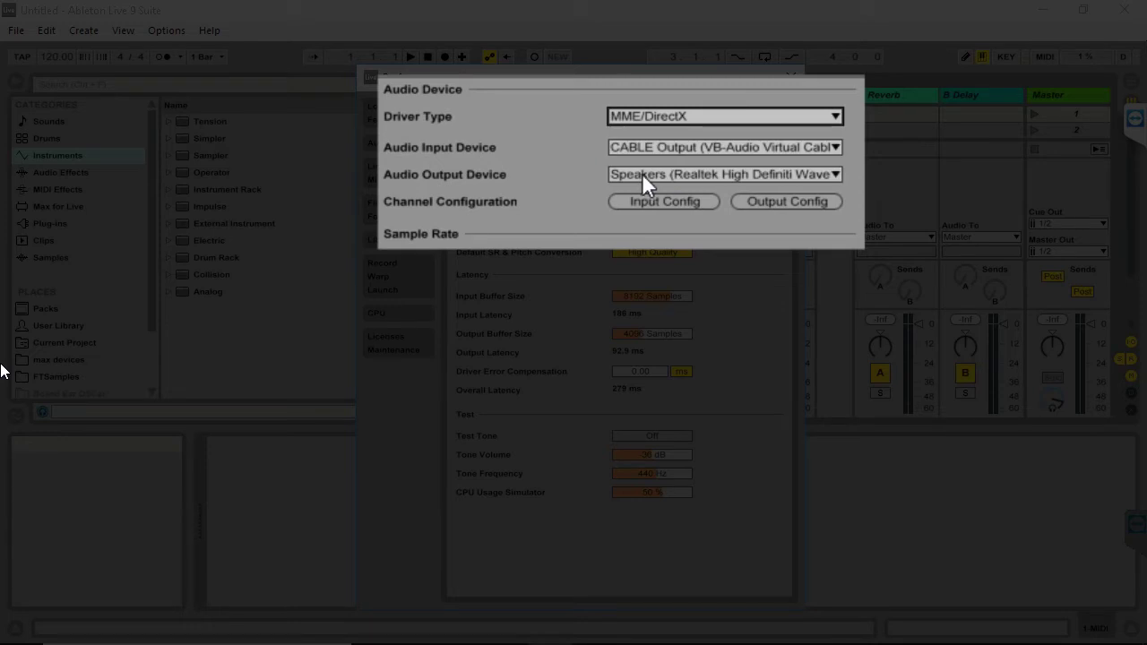
left_click(650, 147)
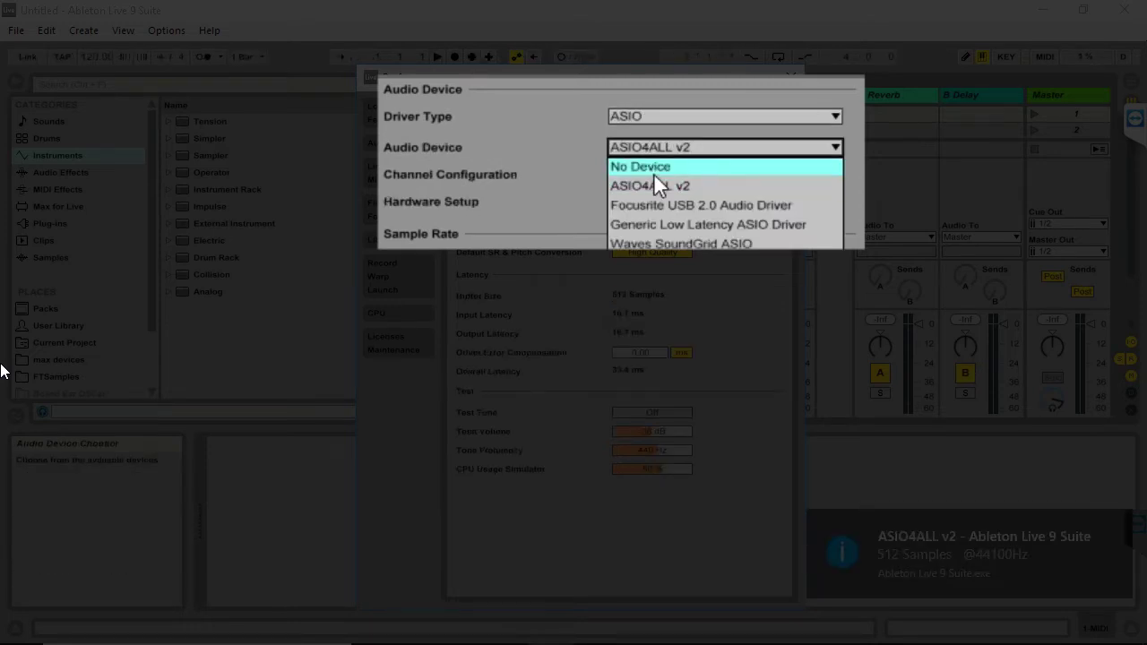
left_click(648, 187)
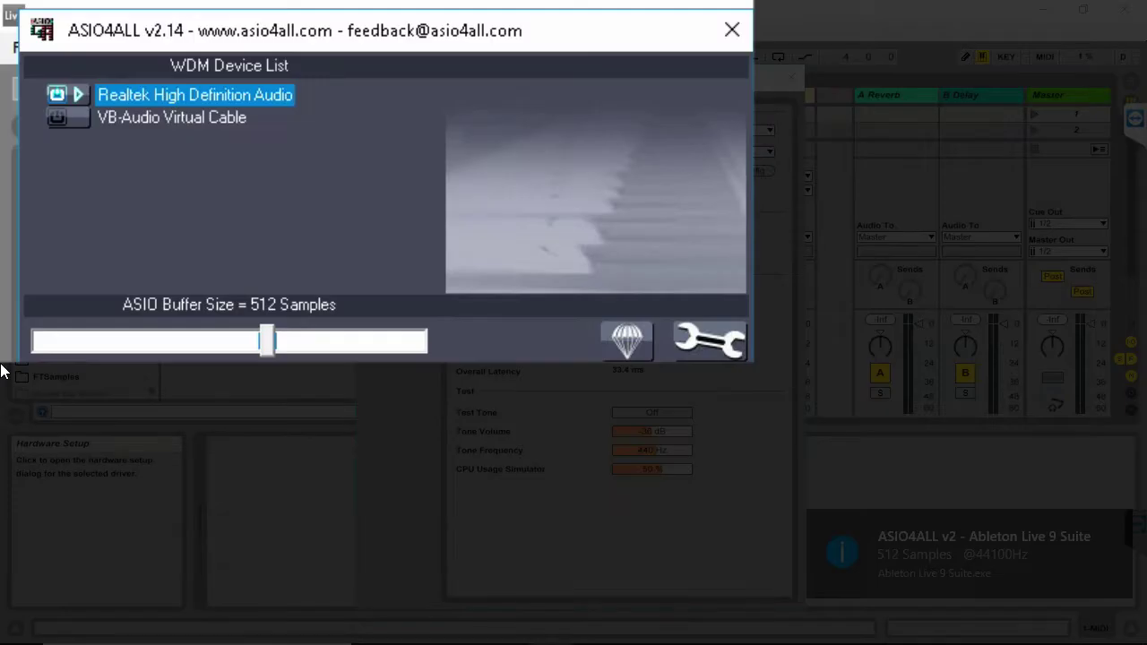
- In ASIO4ALL's advanced view, enable VB-Audio Virtual Cable input and Realtek HD Audio output only
left_click(710, 341)
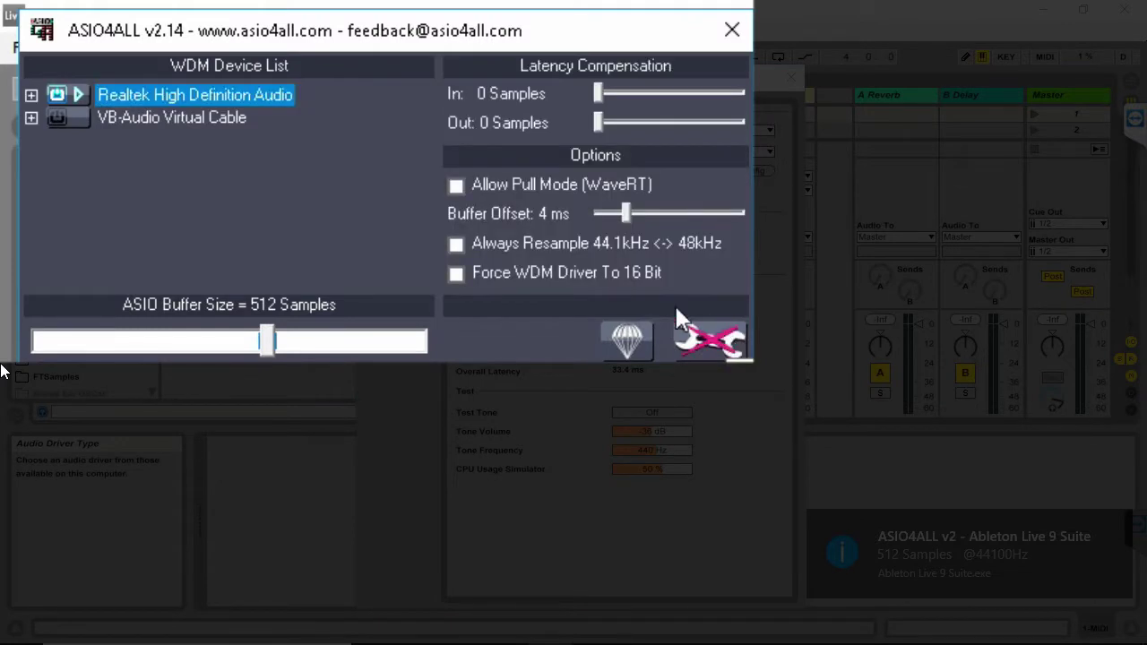
left_click(56, 118)
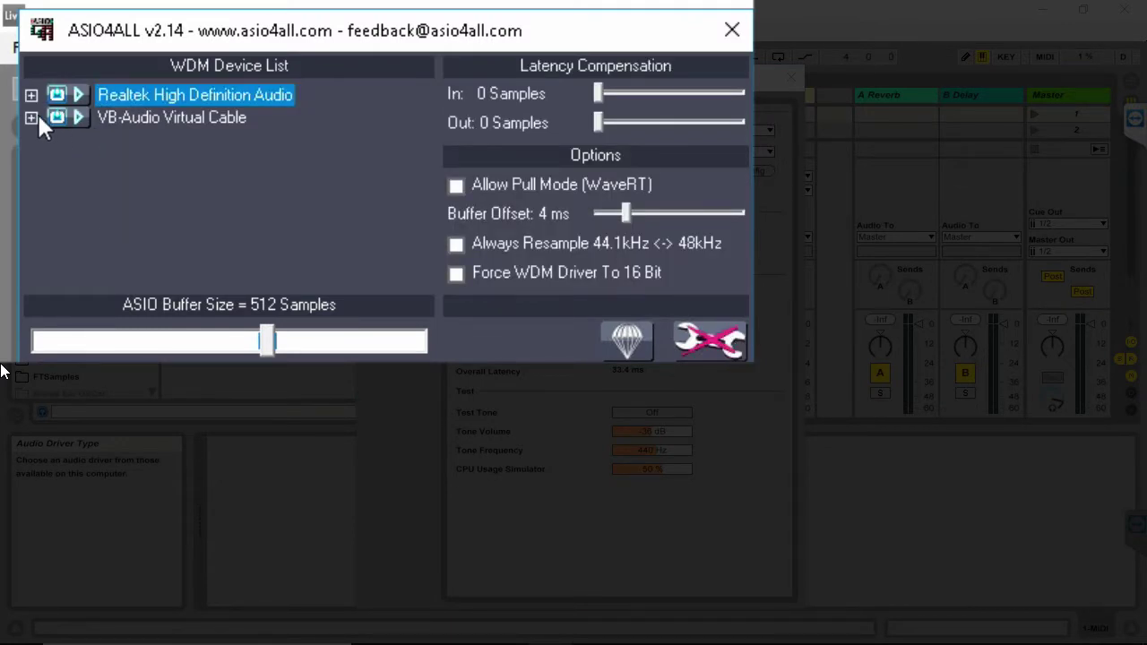
left_click(31, 95)
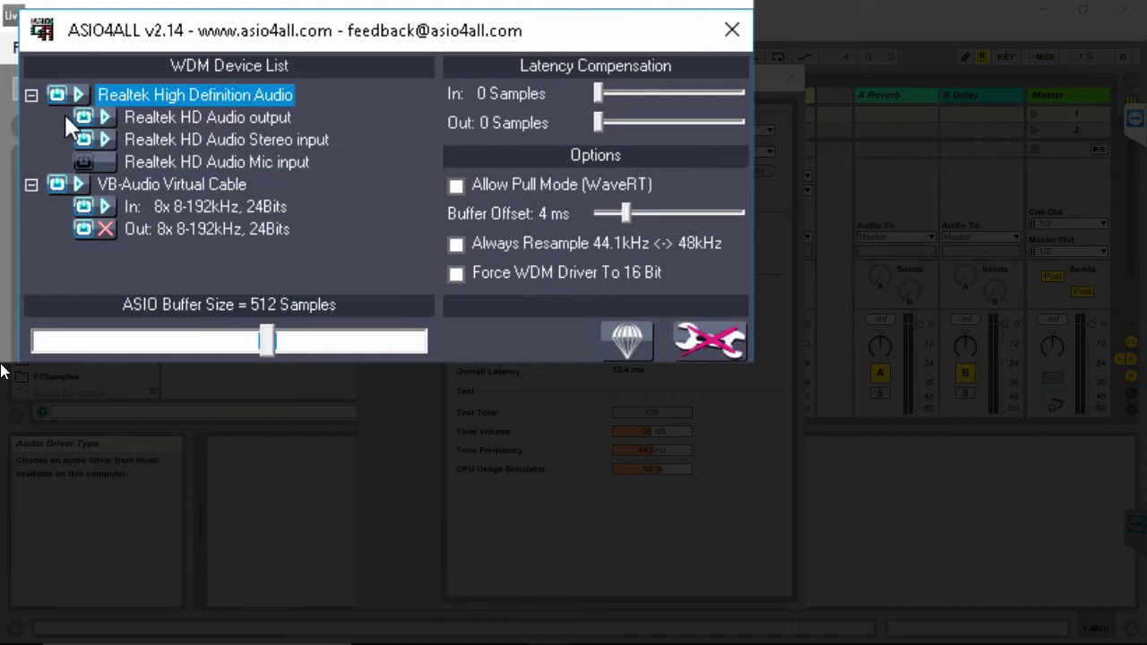
left_click(83, 117)
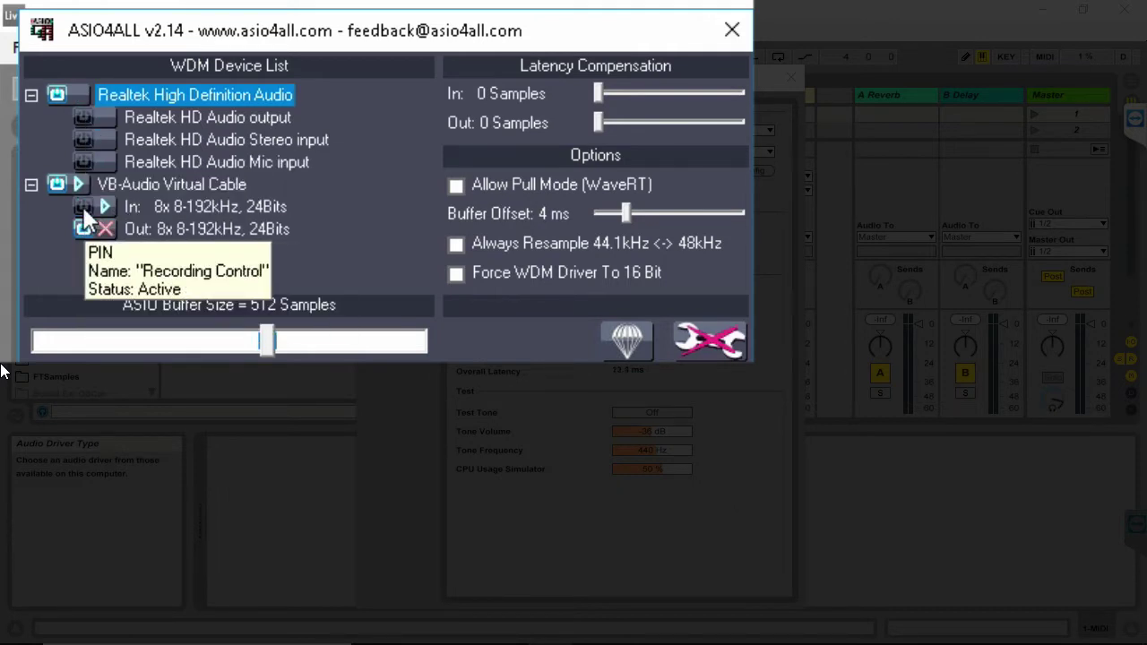
left_click(83, 207)
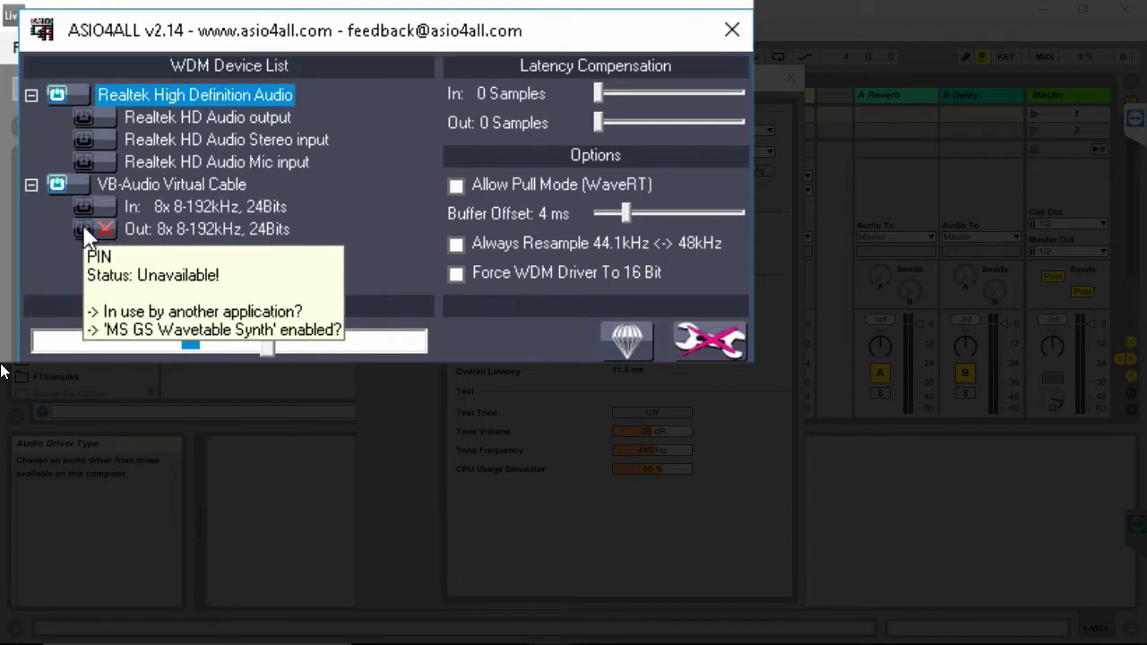
left_click(84, 207)
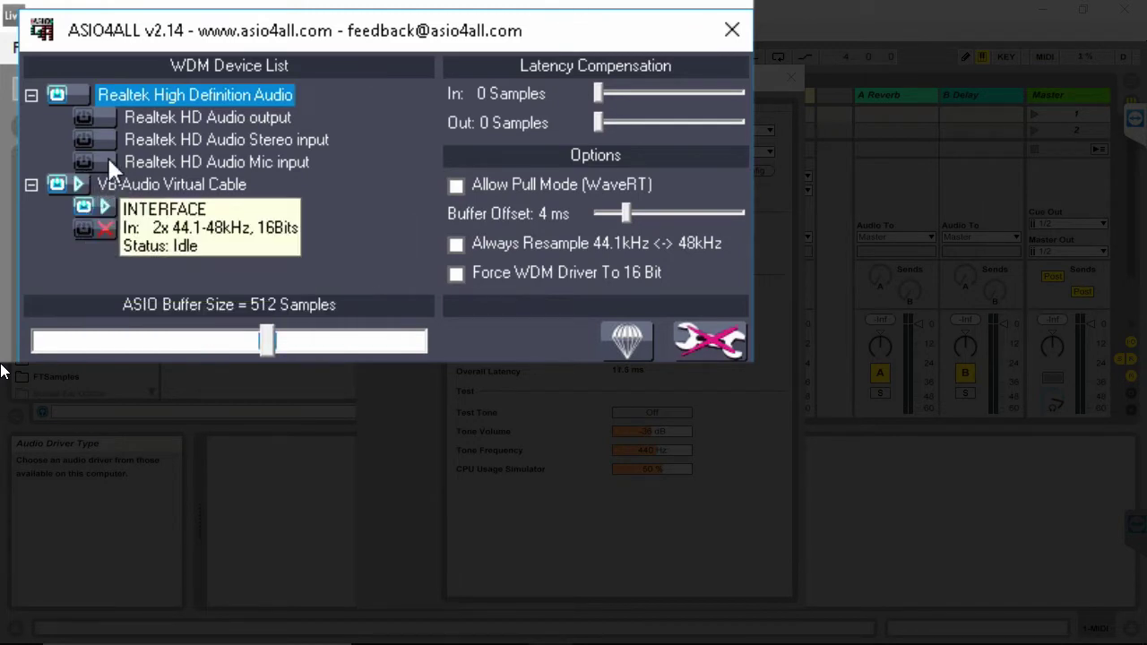
left_click(83, 116)
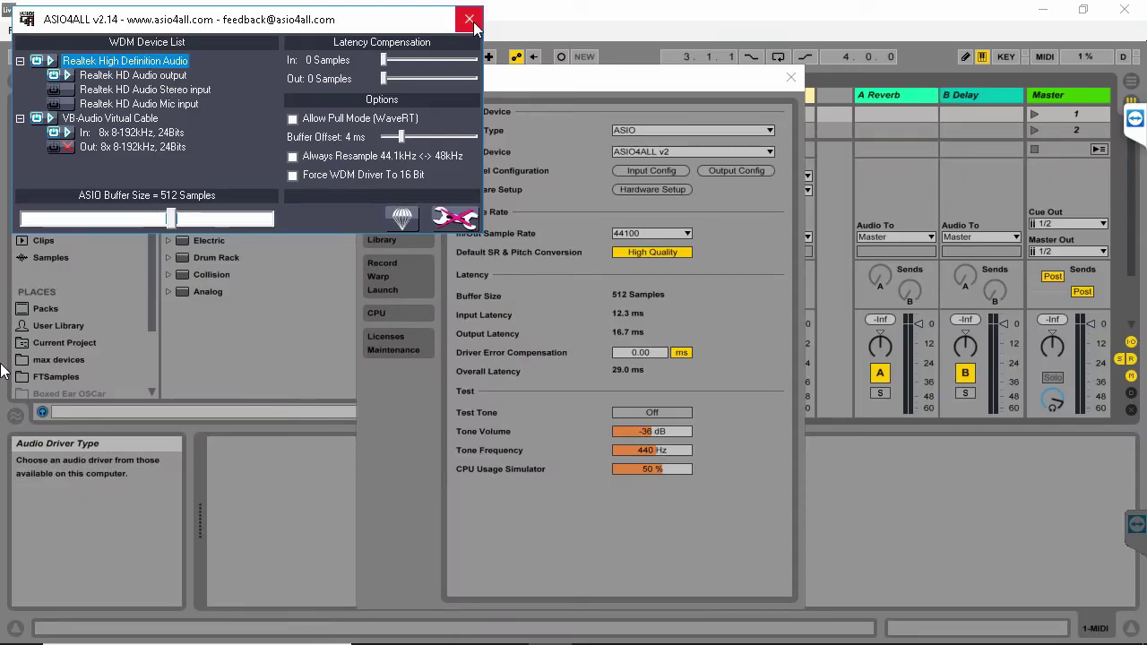
- Give audio track 3 input 1/2 with Auto monitoring and arm it
left_click(470, 19)
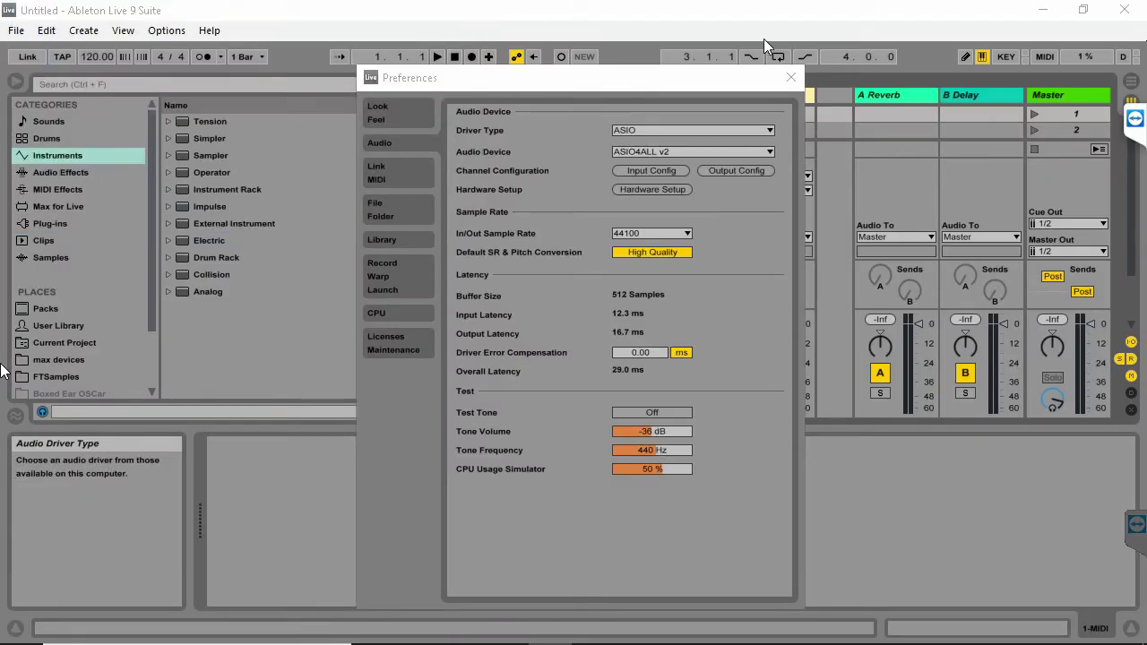
left_click(789, 77)
left_click(664, 141)
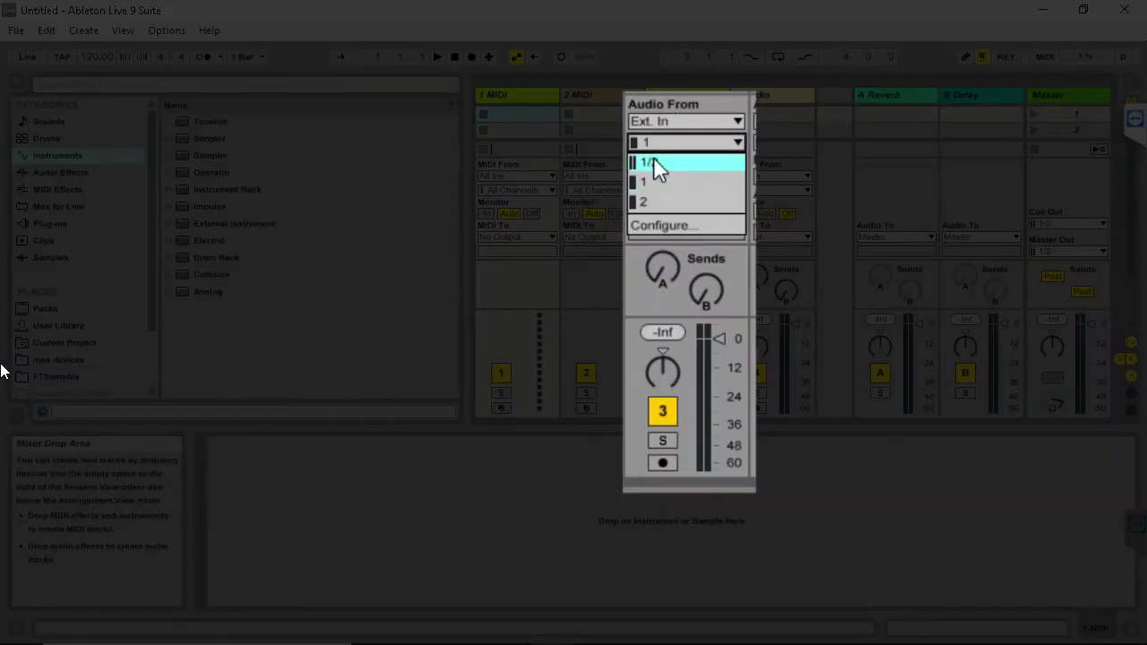
left_click(673, 177)
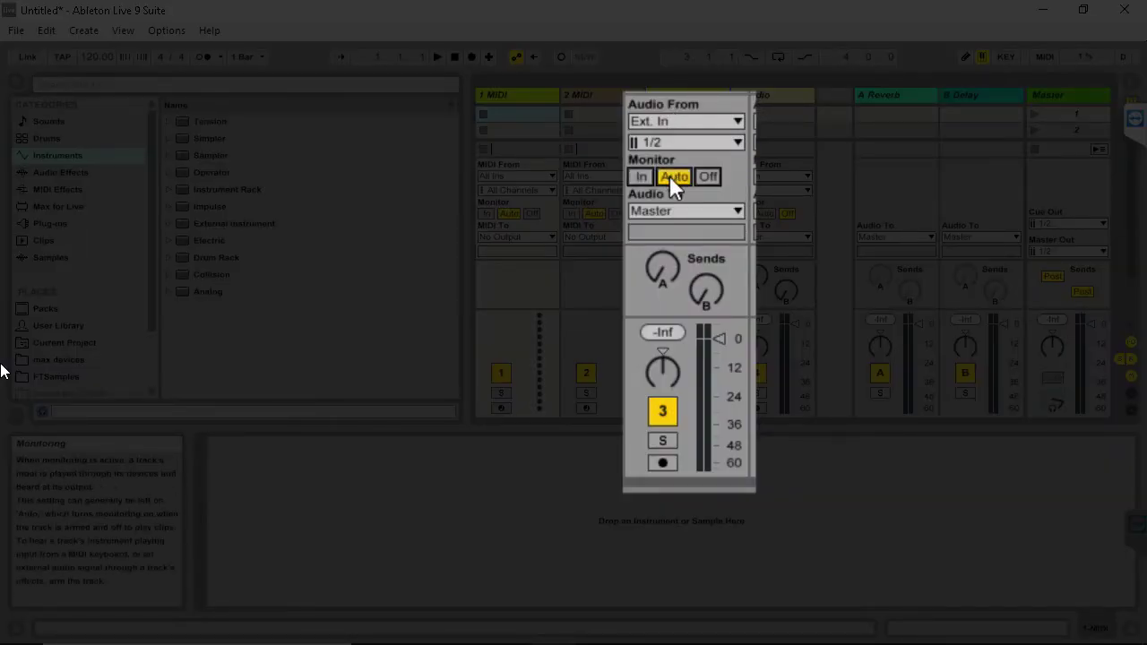
left_click(660, 464)
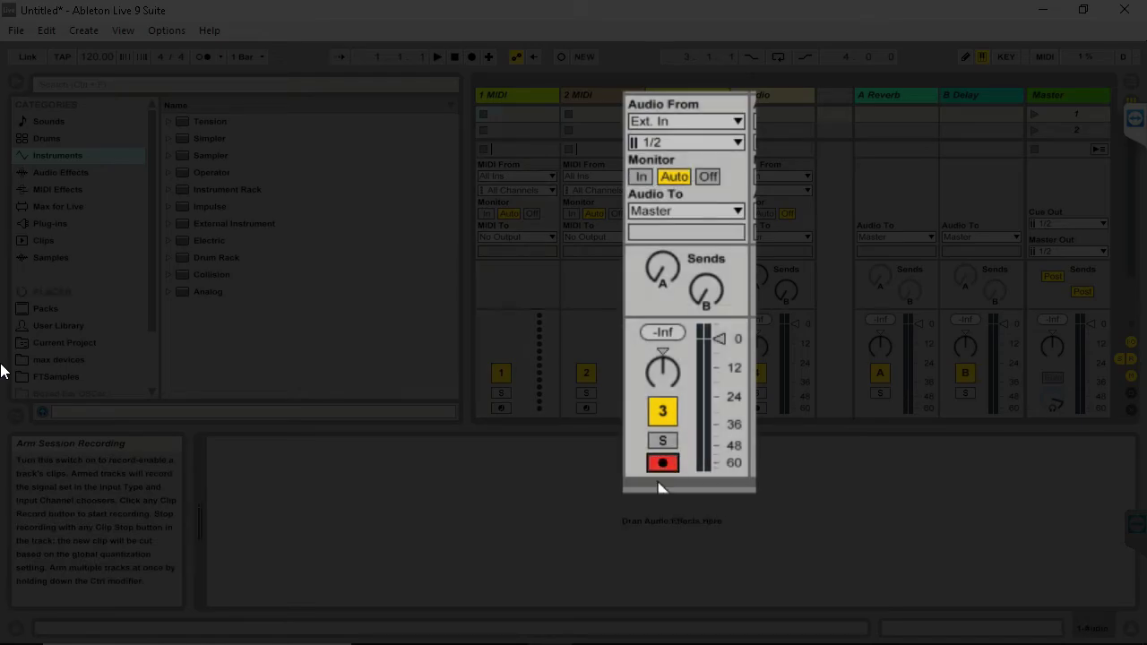
- Start the Rick Astley YouTube video playing in Firefox and return to Live
left_click(461, 628)
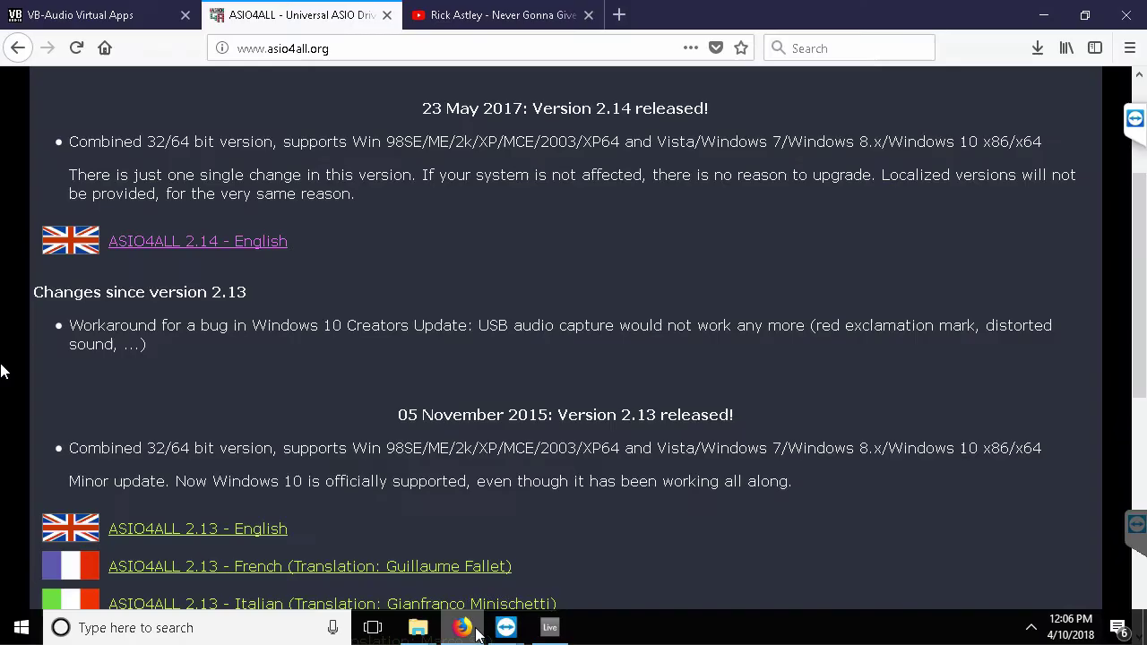
left_click(459, 15)
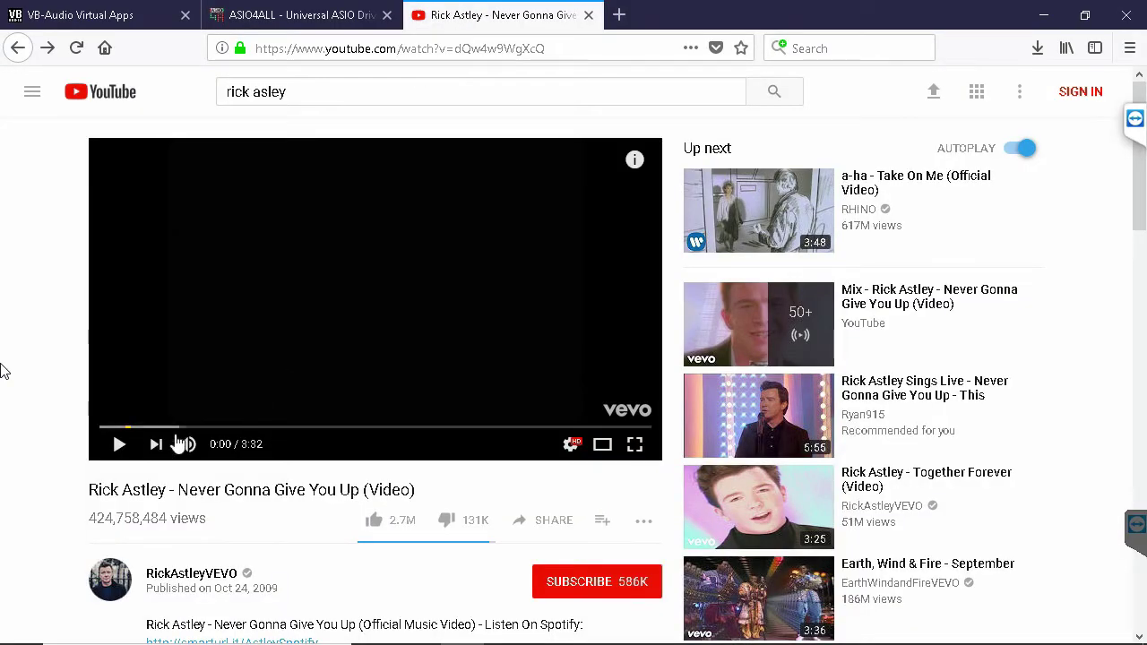
left_click(121, 445)
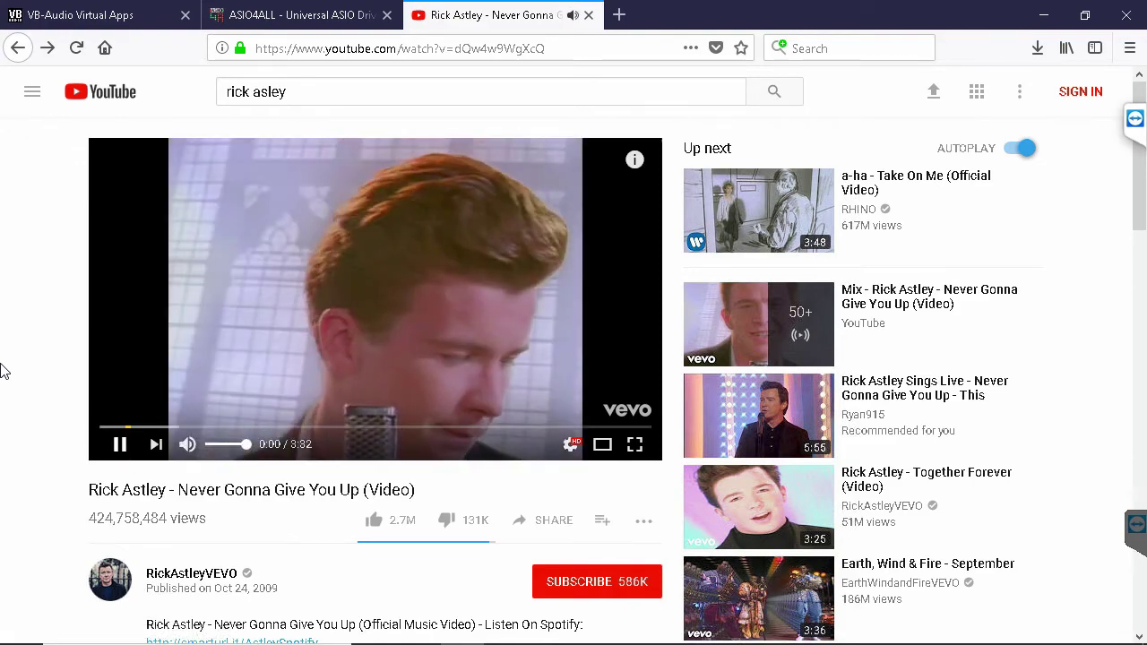
left_click(553, 627)
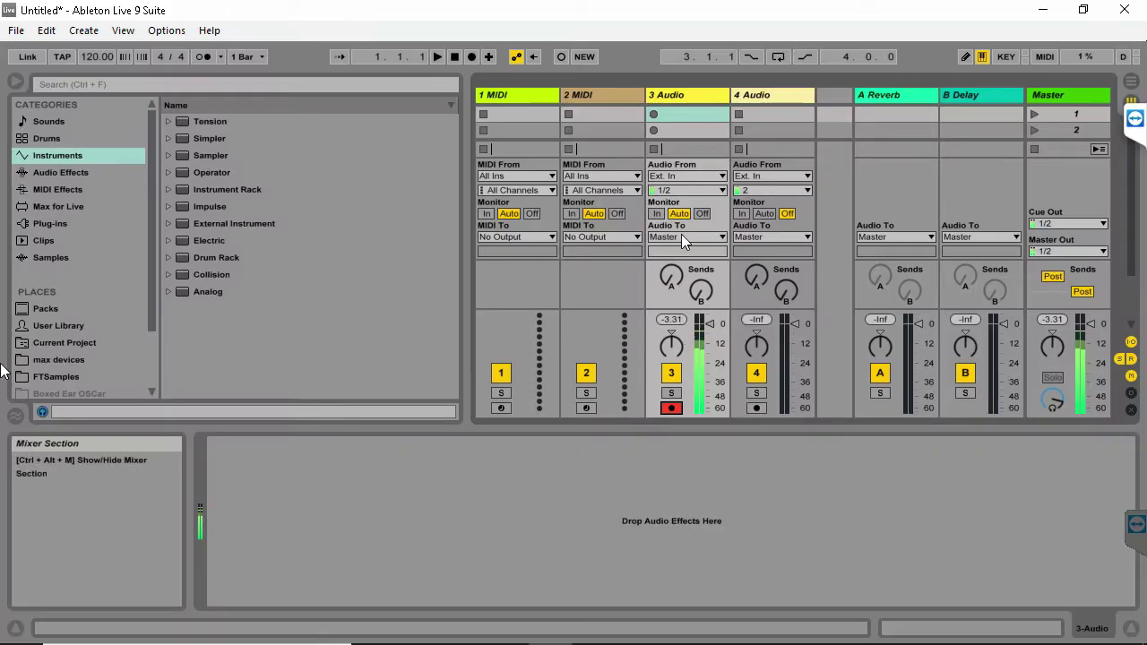
- Record the YouTube audio into an 8-bar clip on track 3, viewing it in Clip View
left_click(653, 114)
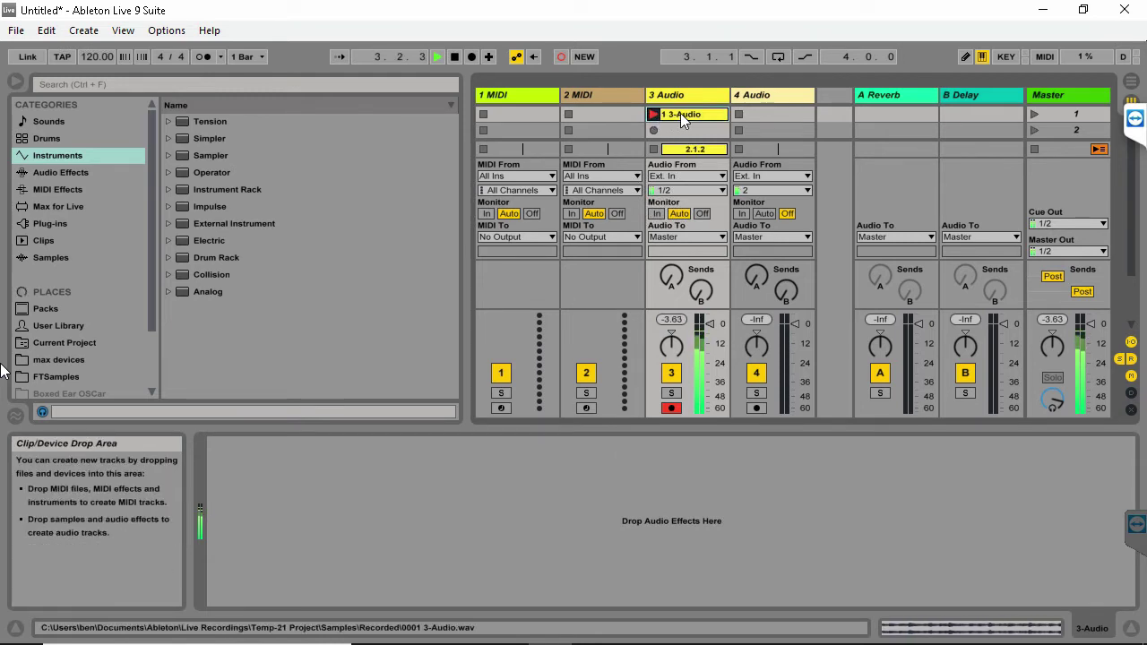
double_click(680, 113)
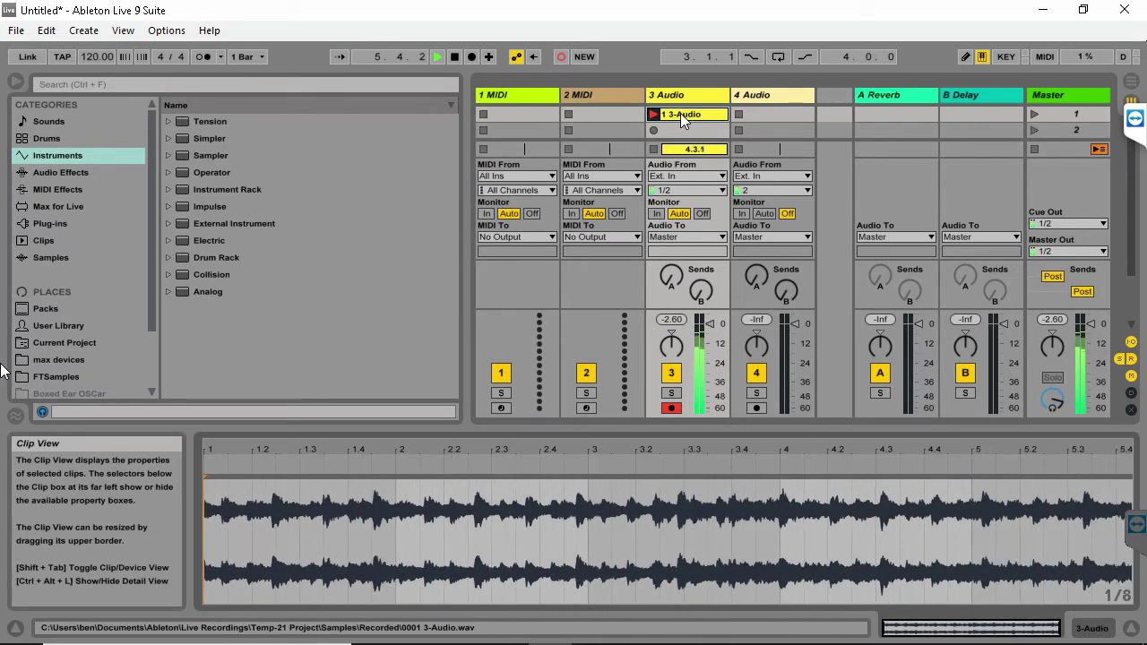
left_click(679, 114)
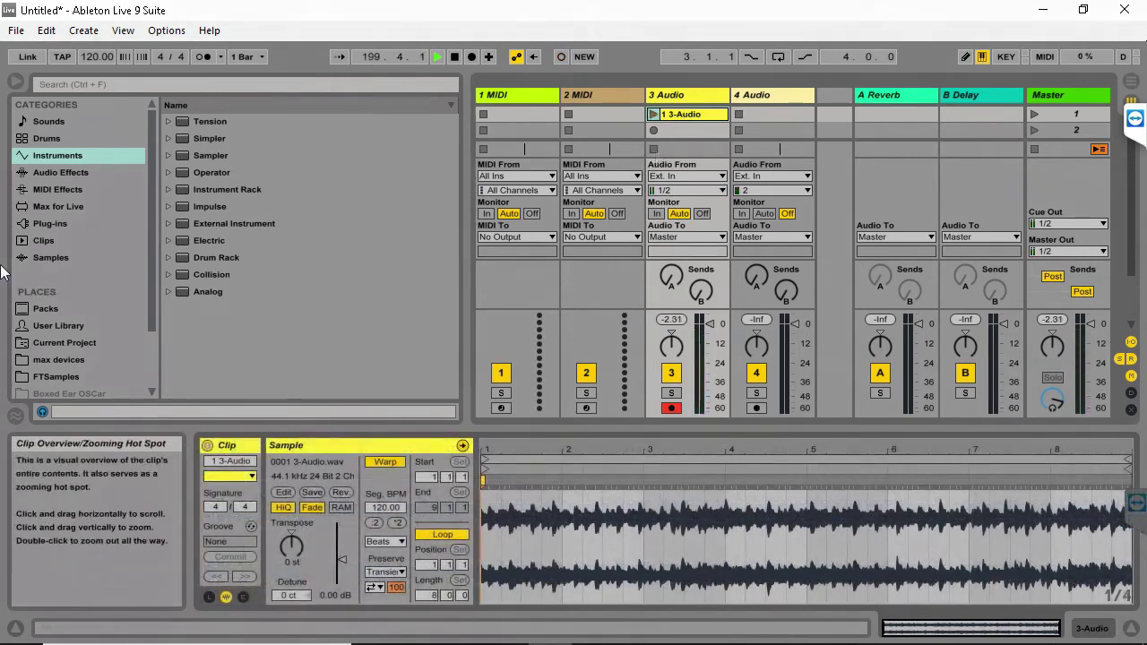
mouse_move(1030, 641)
left_click(1030, 627)
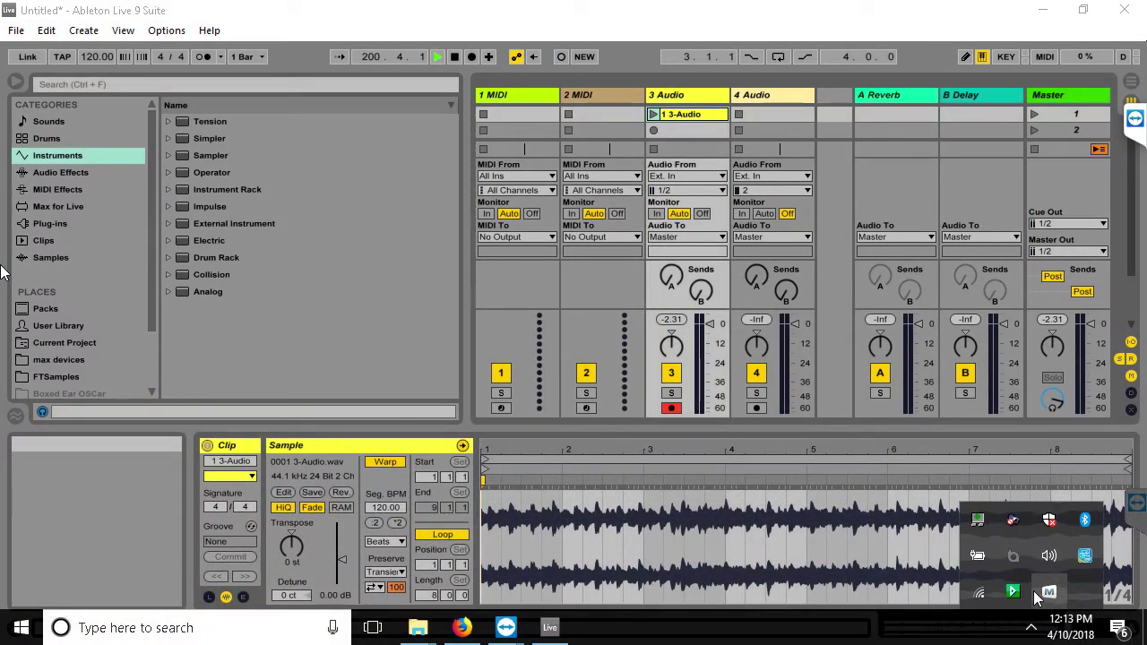
- Set Realtek Speakers as default playback device in the Sound dialog, replacing CABLE Input
right_click(1049, 556)
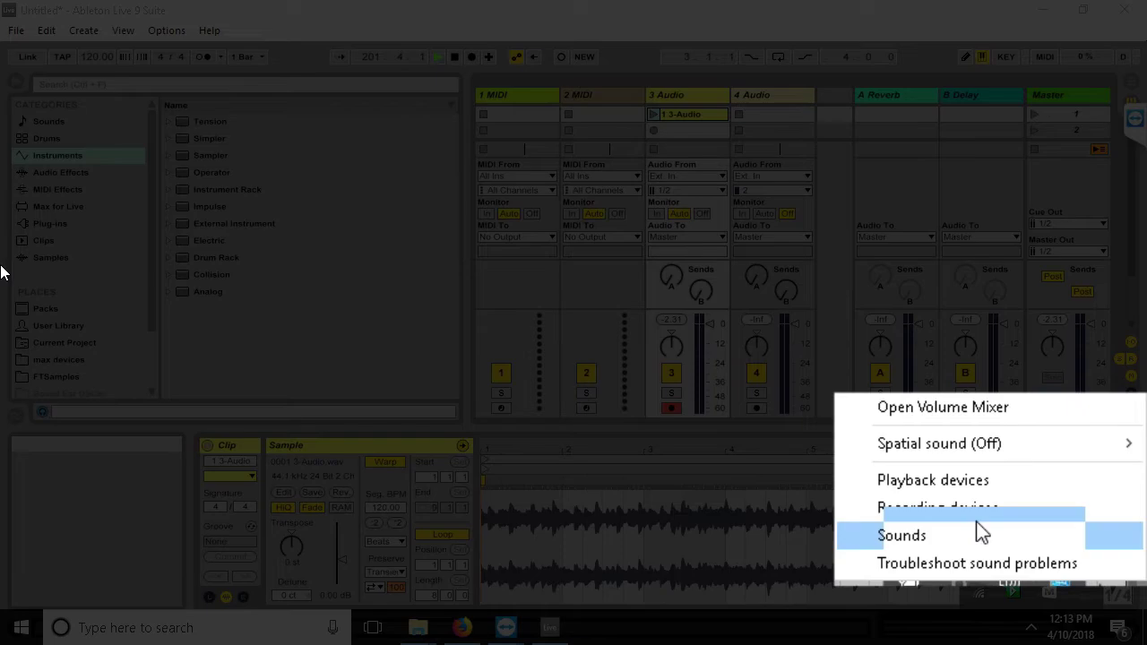
left_click(963, 480)
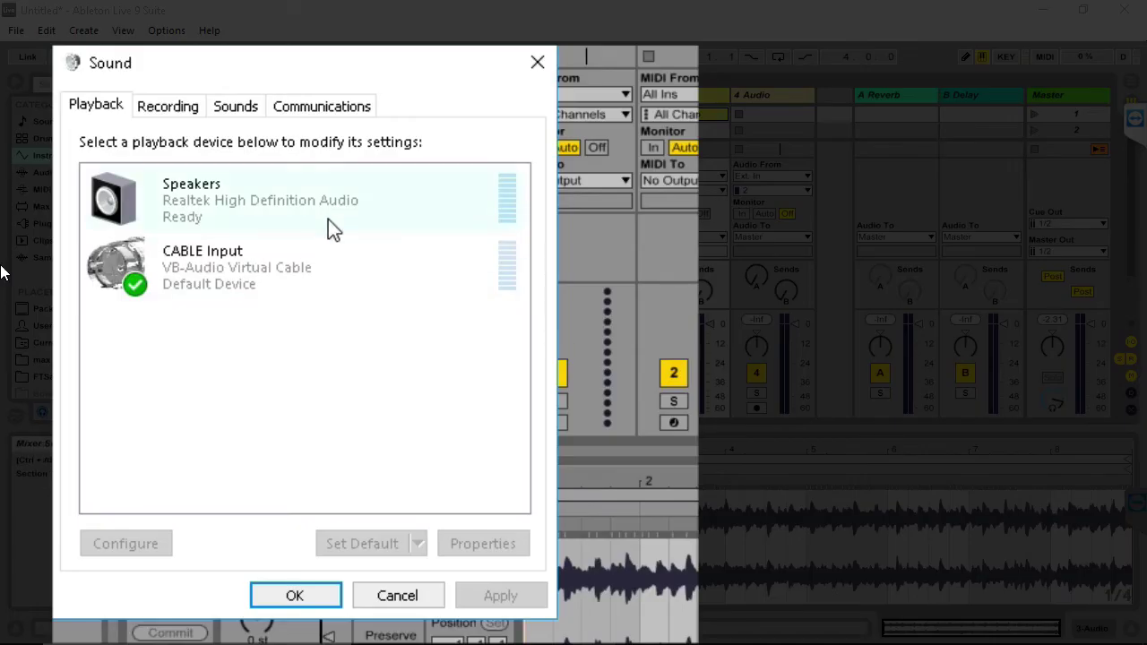
left_click(328, 219)
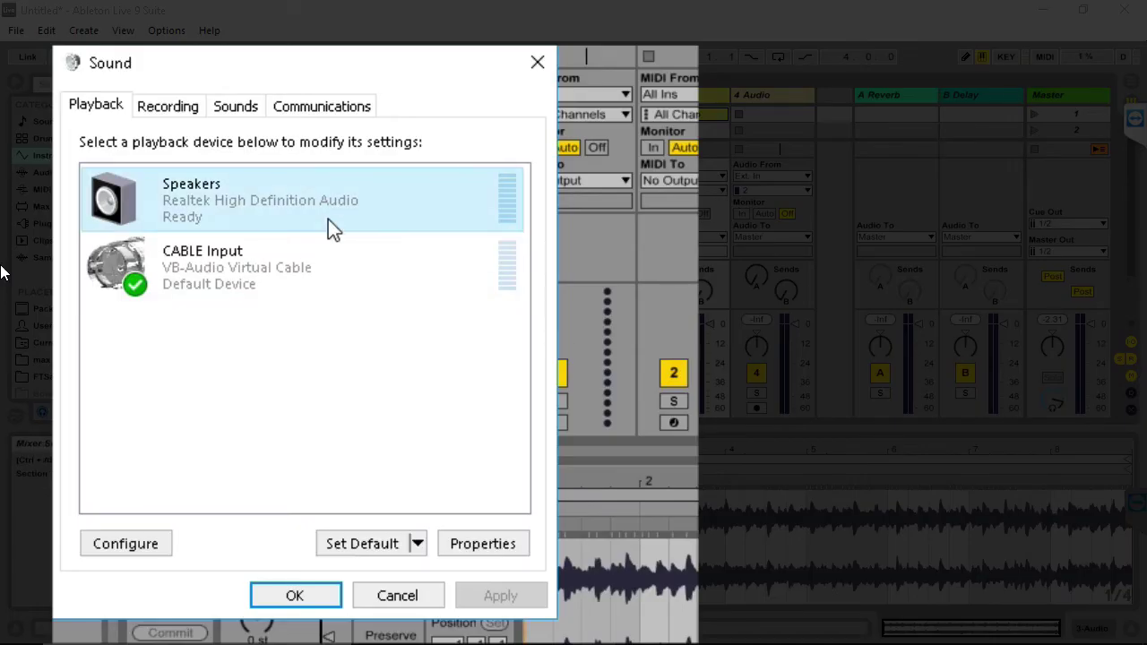
right_click(328, 218)
left_click(405, 318)
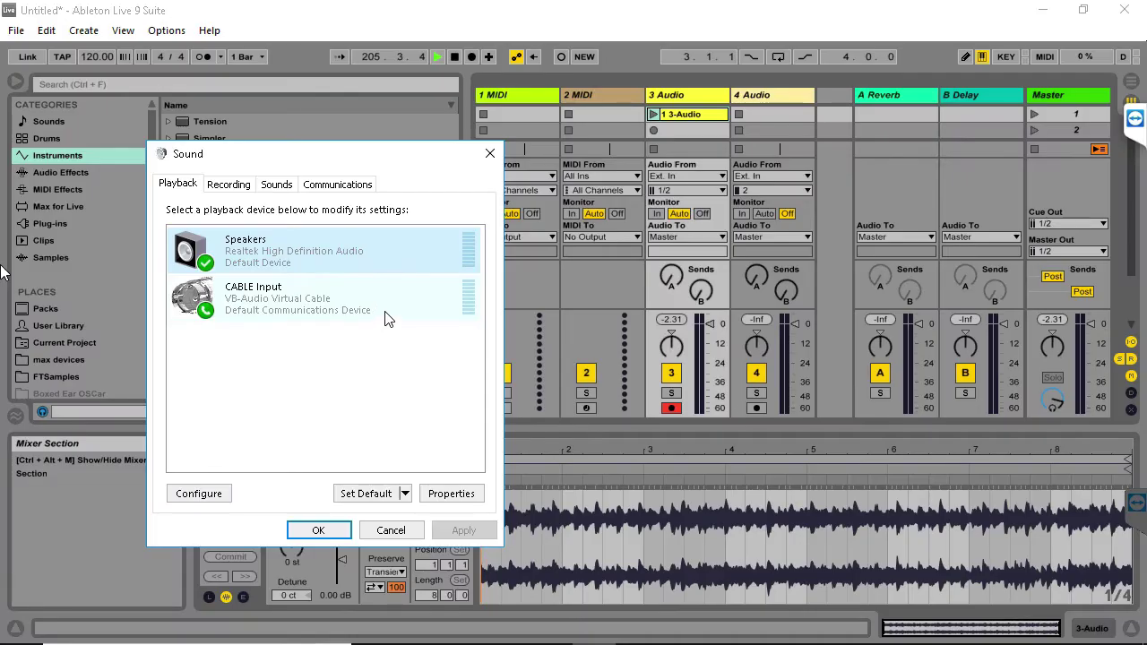
left_click(490, 154)
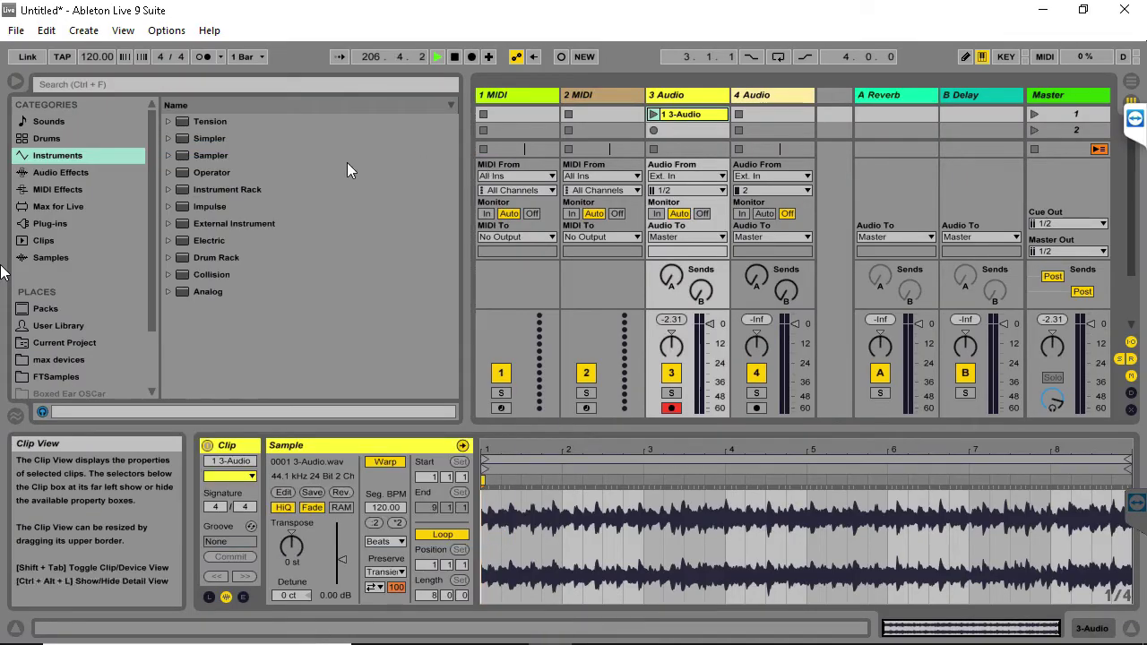
- Stop playback and disable the VB-Audio Virtual Cable input in ASIO4ALL's hardware setup
left_click(451, 57)
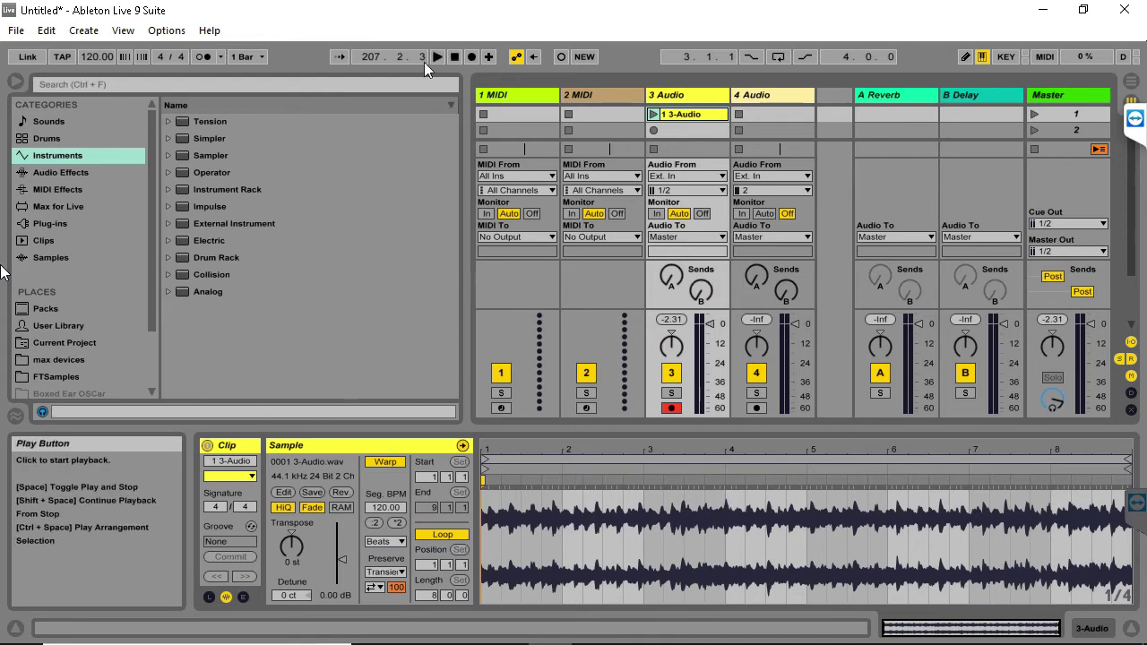
left_click(166, 30)
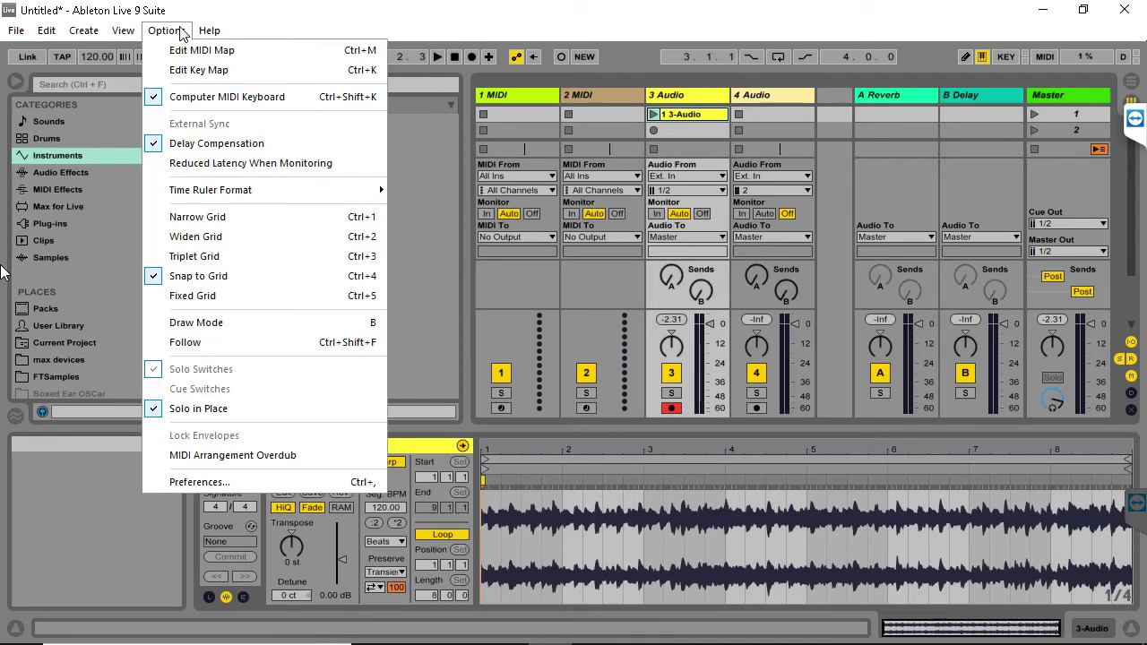
left_click(182, 483)
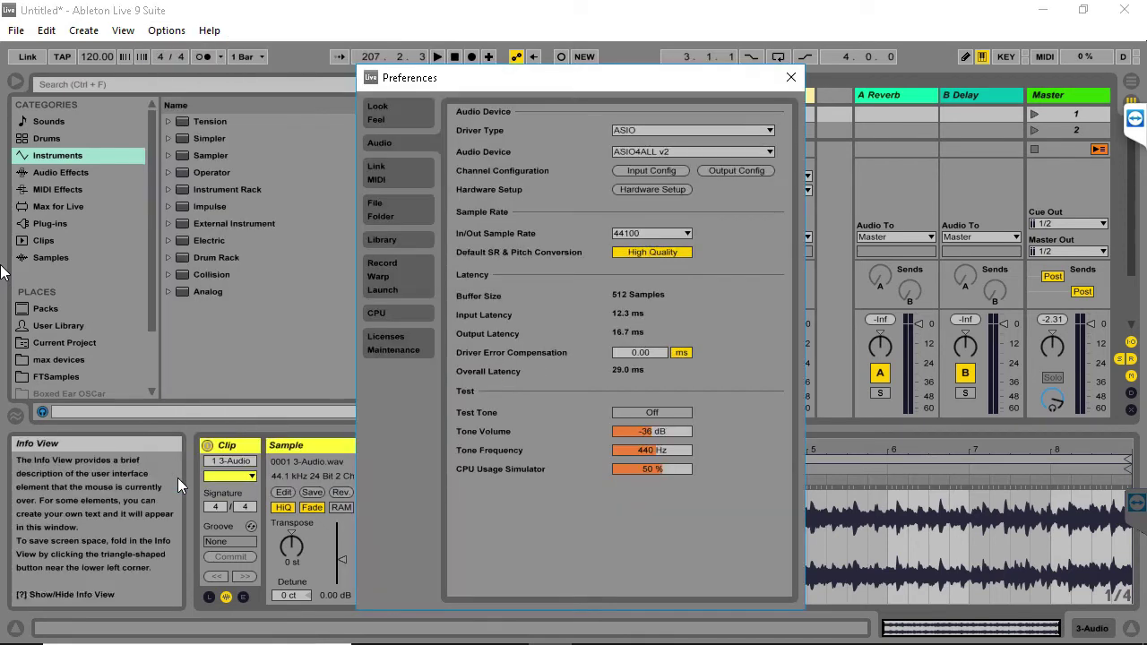
left_click(652, 189)
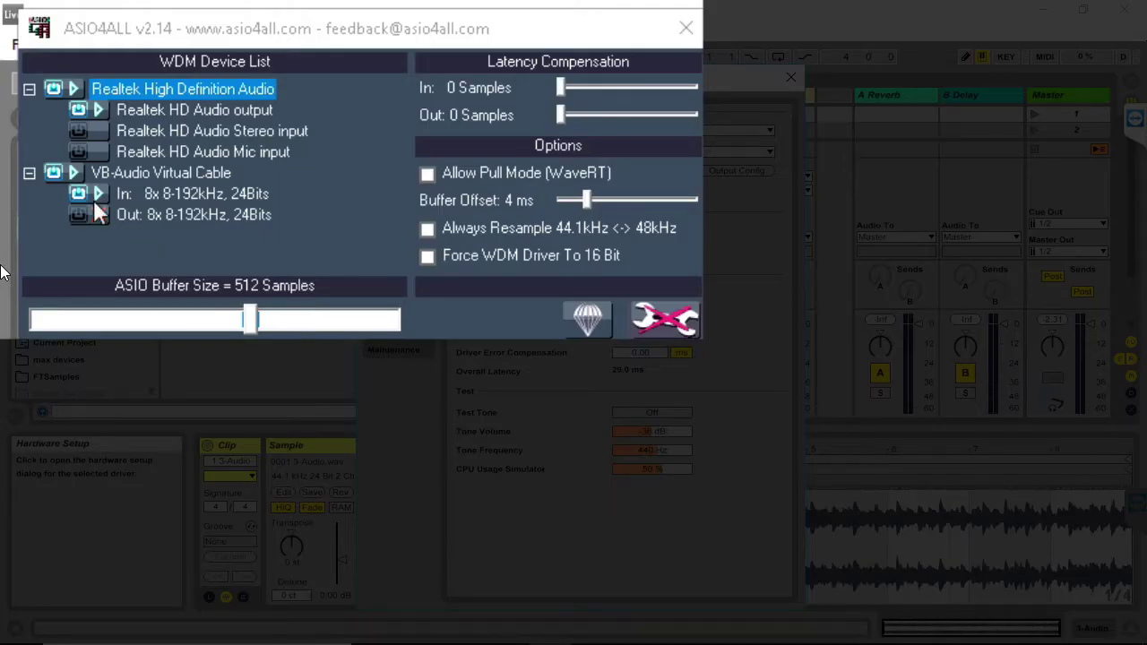
left_click(57, 170)
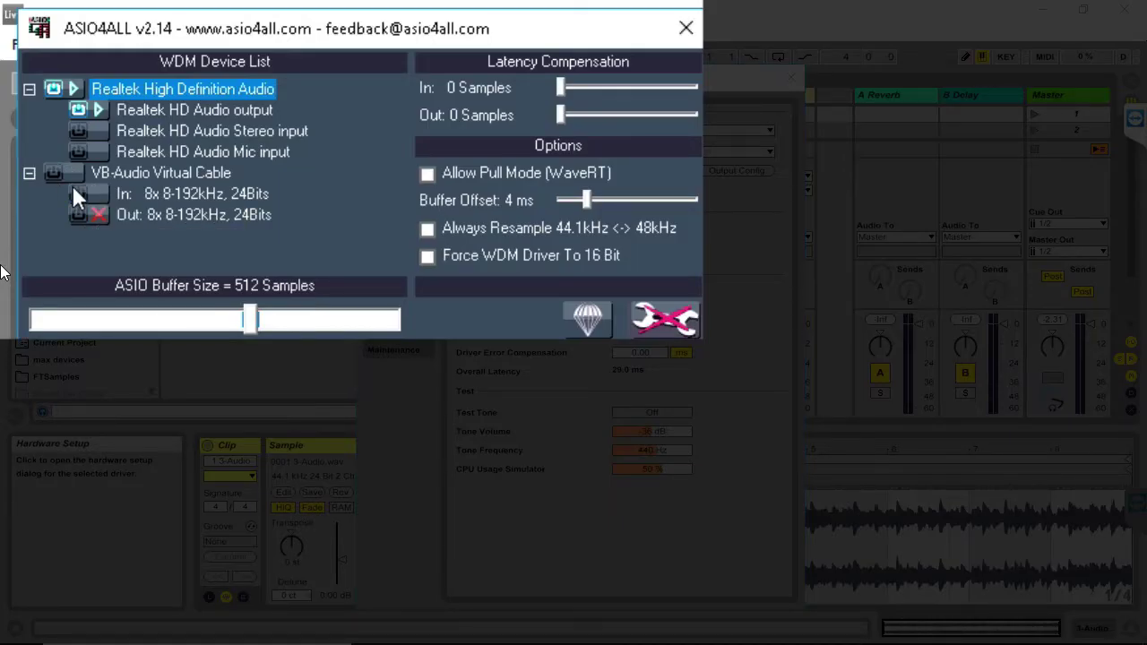
- Enable the Realtek HD Audio Stereo input, switch the driver to MME/DirectX, and play the 3-Audio clip
left_click(78, 130)
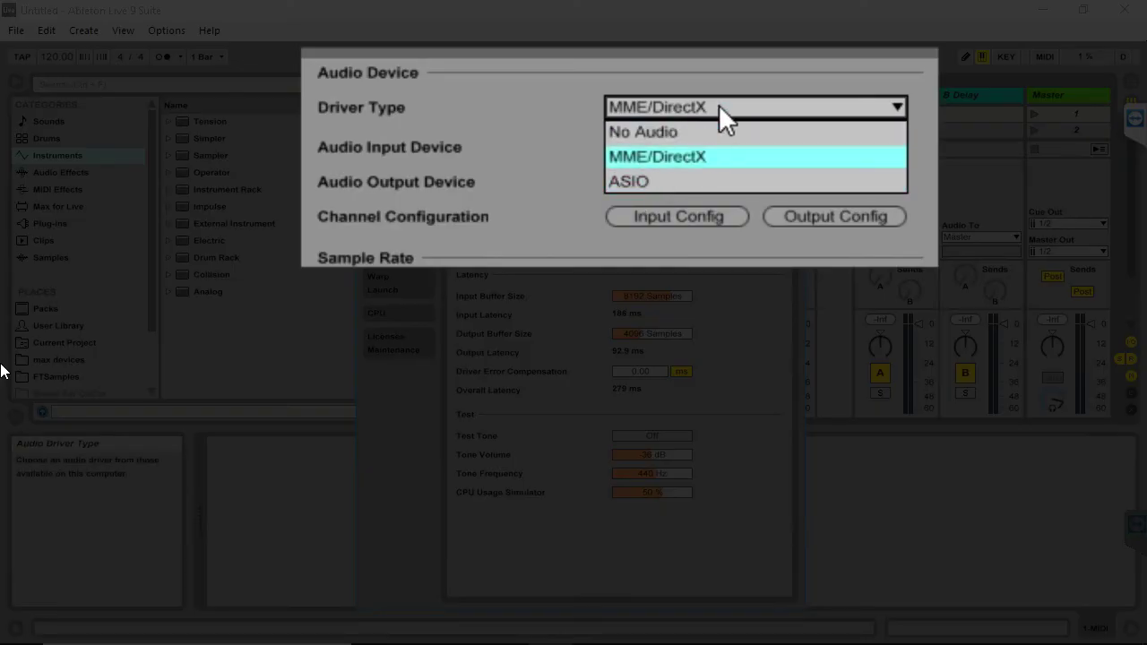
left_click(720, 106)
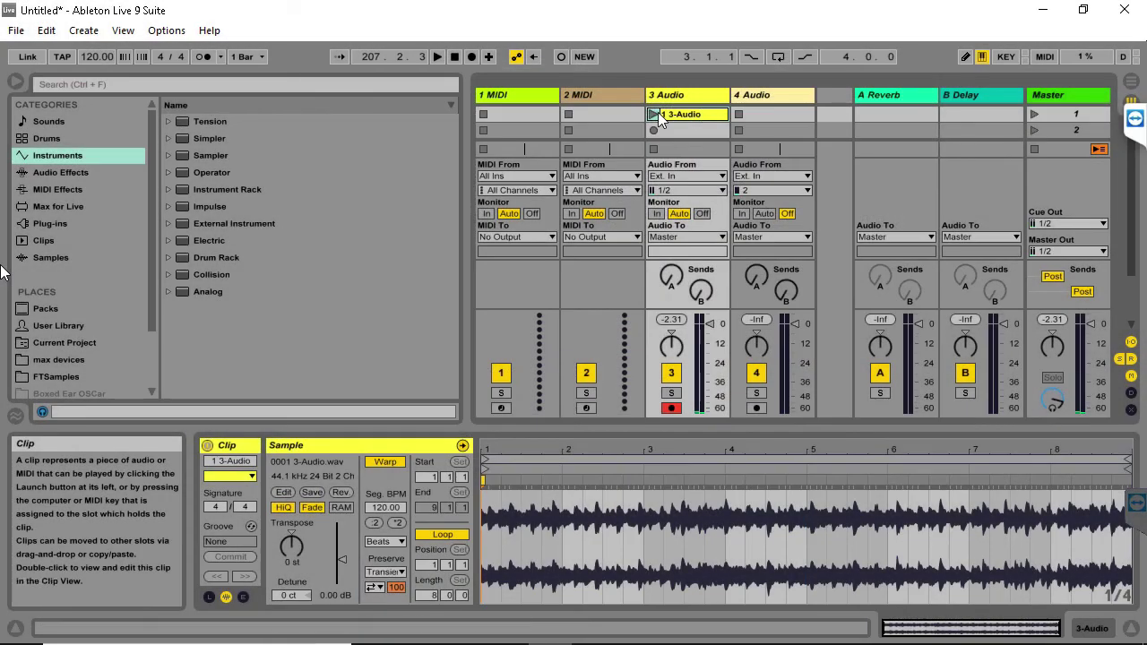
left_click(655, 114)
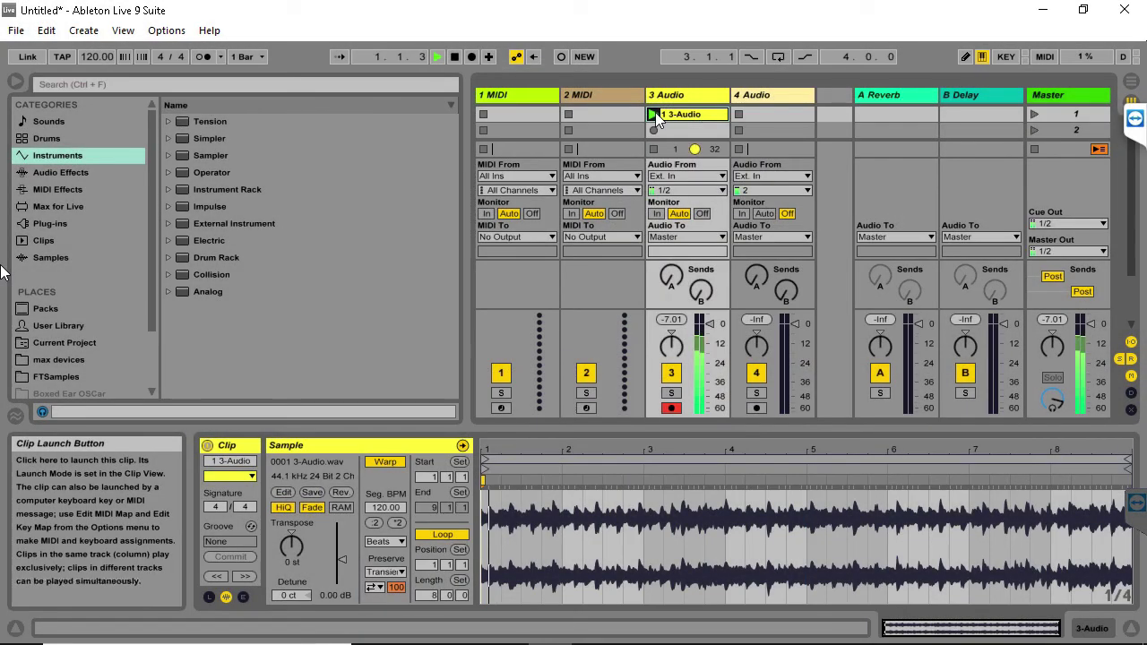